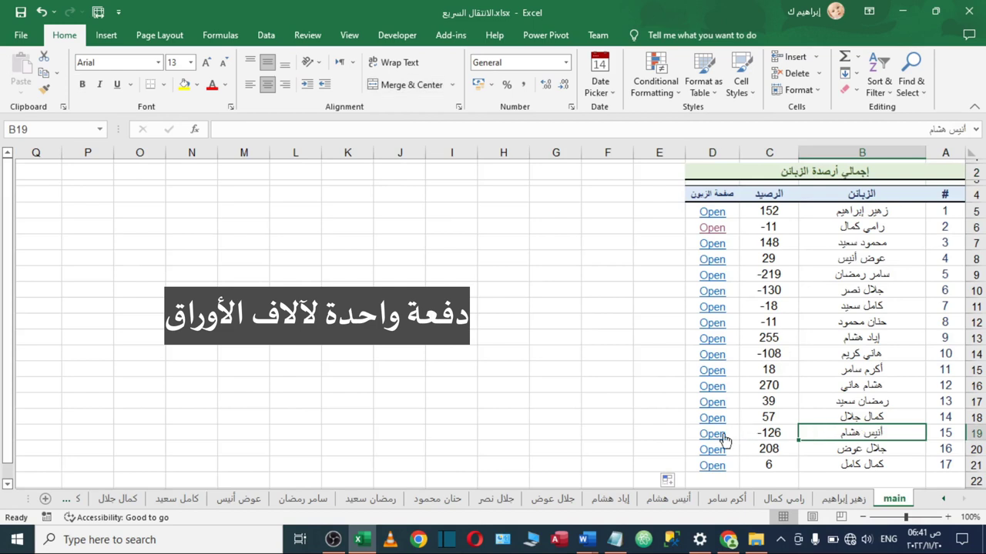
Follow some of the customer page links on the main sheet, including customer 15's, and return to the summary.
click(714, 434)
click(404, 183)
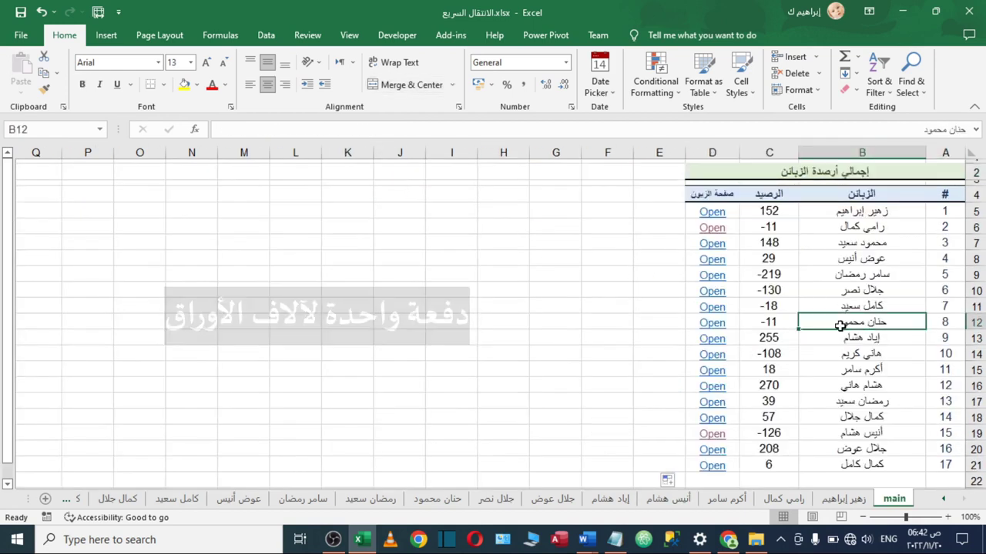
click(715, 331)
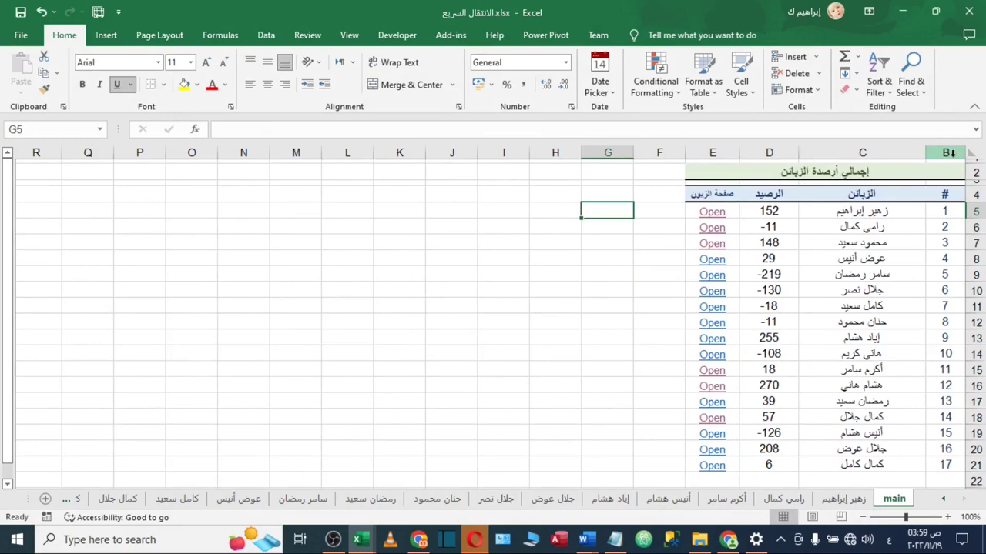
click(819, 173)
click(503, 242)
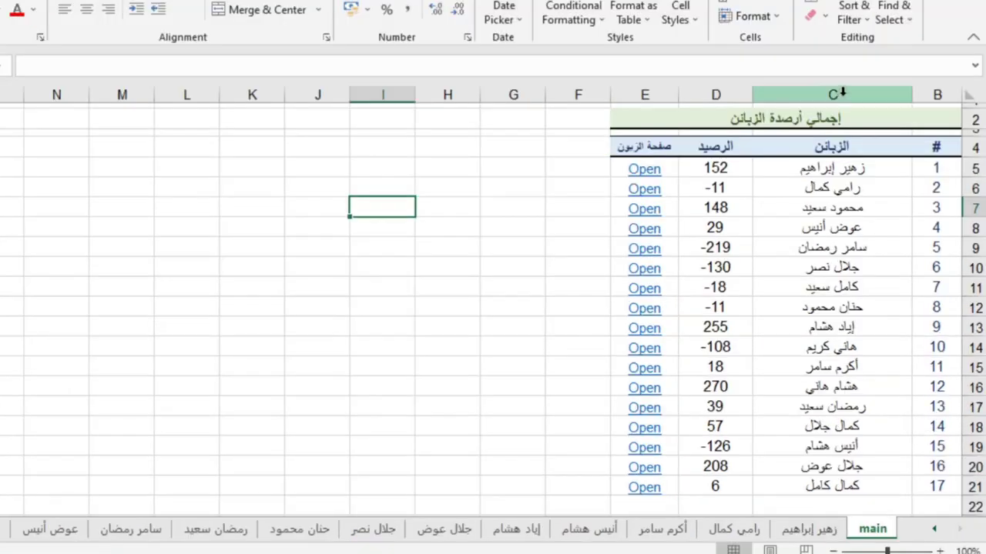
Examine the customer name, balance and customer page link columns (C, D and E) of the main sheet.
click(842, 92)
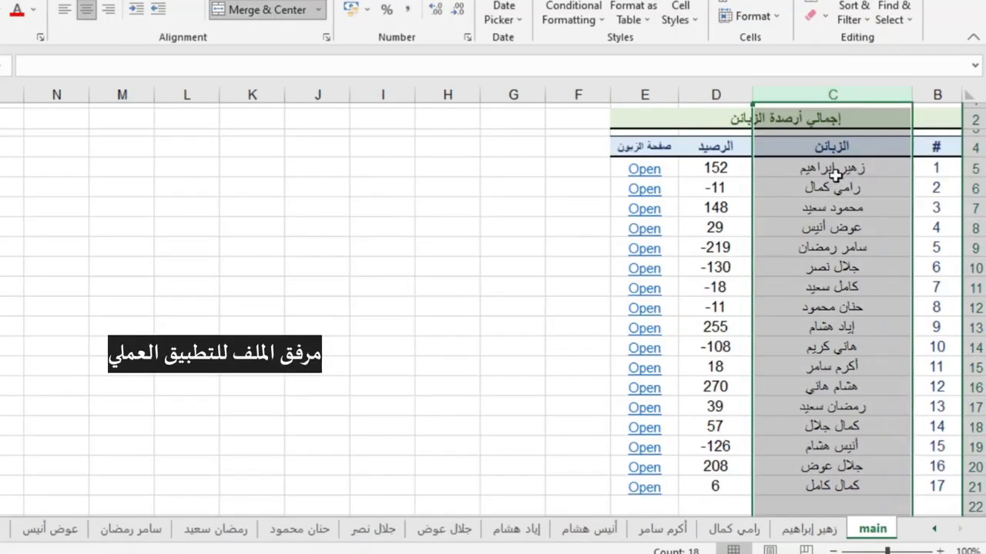
click(716, 94)
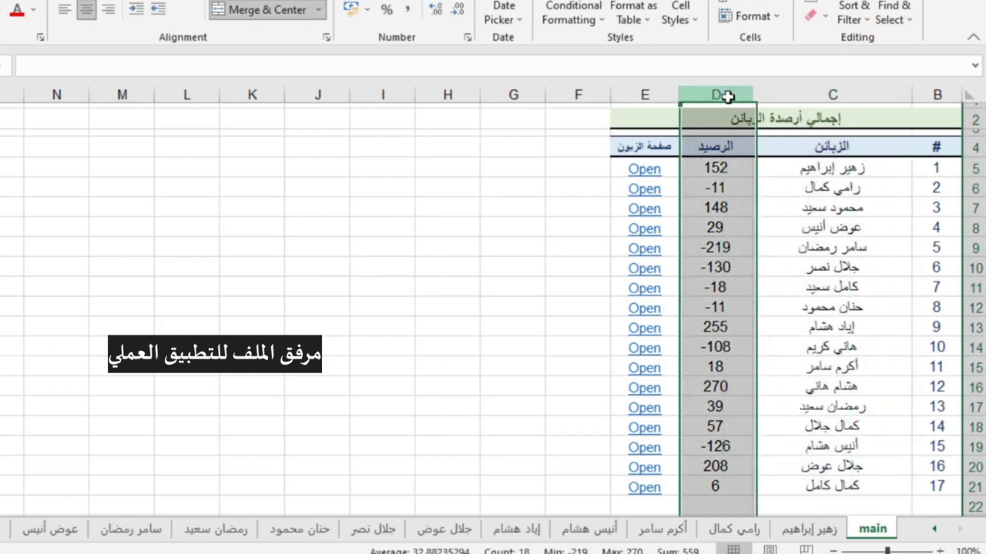
click(645, 93)
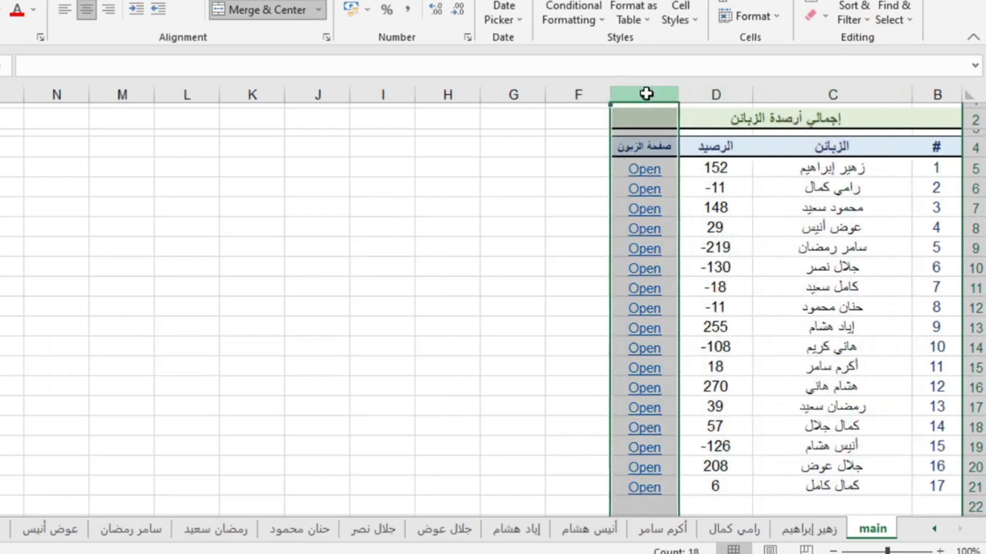
click(587, 170)
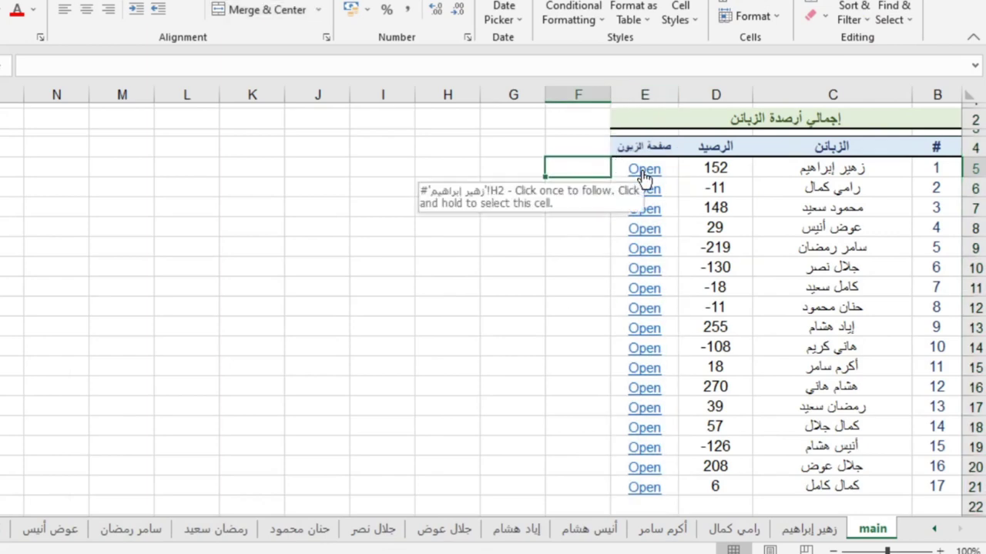
Open the first customer's sheet through its link, review the transaction table, and return to the main sheet through the sheet's link.
click(643, 173)
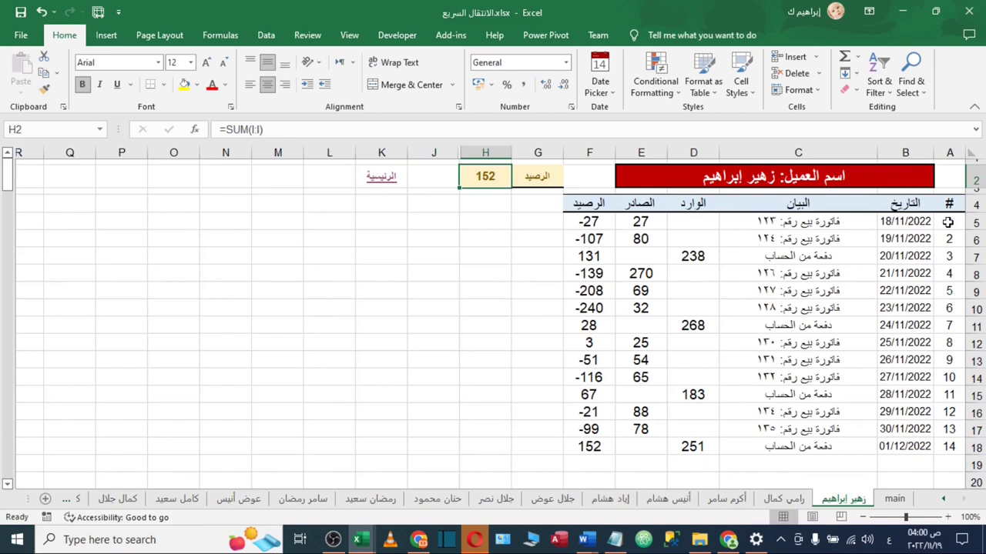
drag(948, 221, 571, 464)
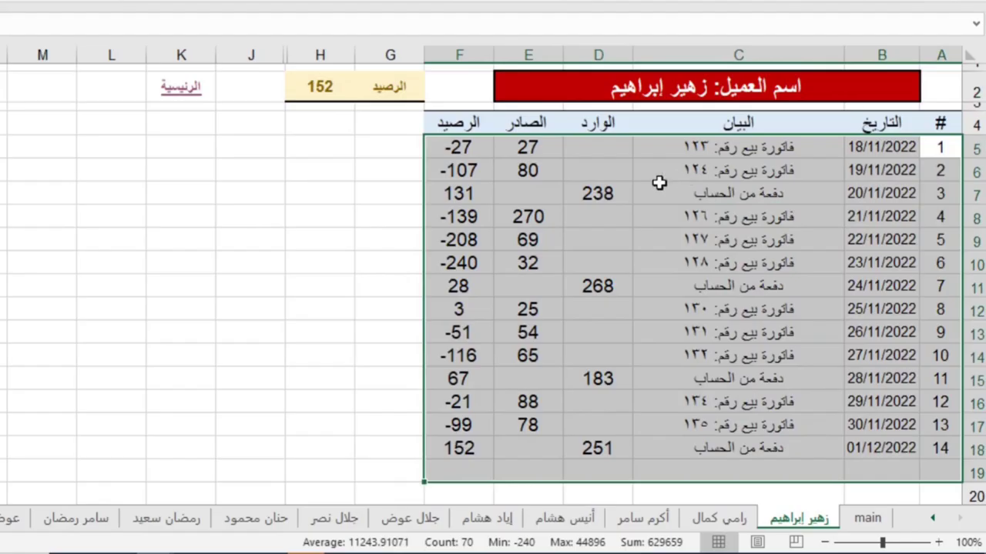
click(330, 190)
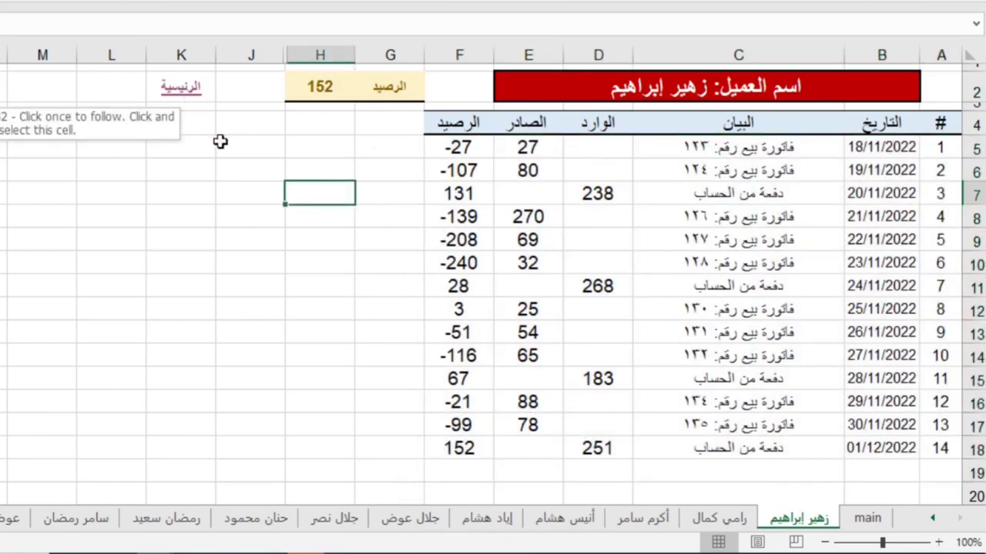
click(189, 99)
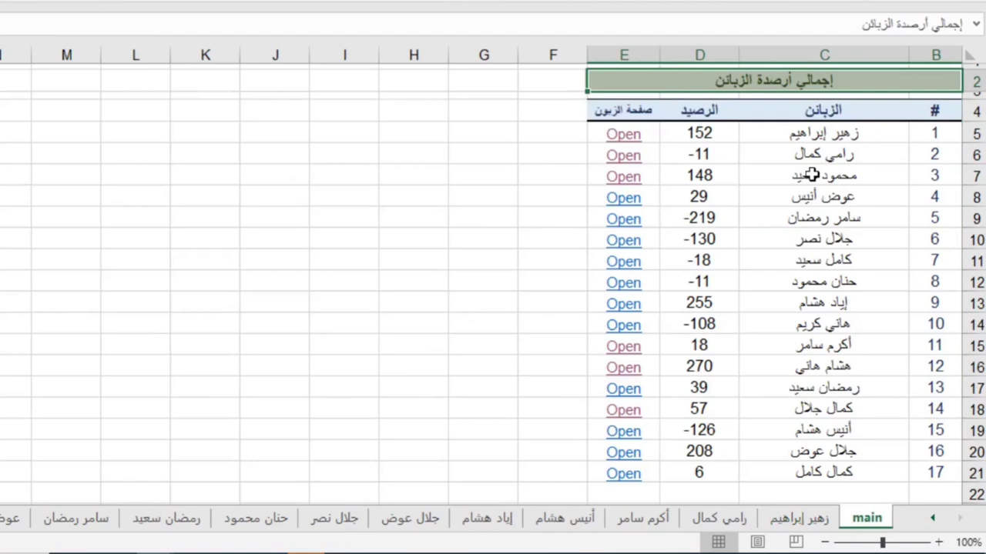
Open customer 6's sheet through its link, check the final running balance in F18, and return to the main sheet.
click(879, 238)
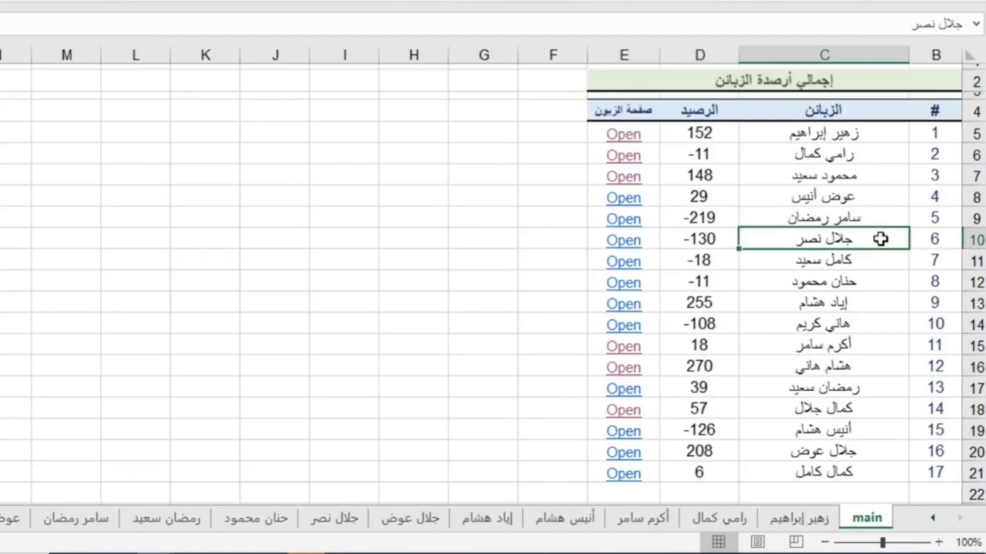
click(636, 242)
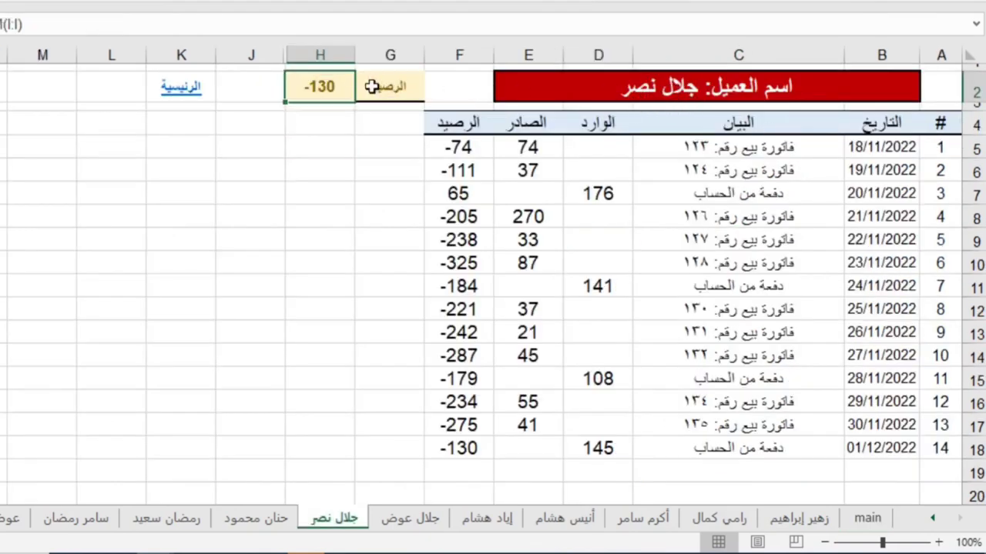
click(446, 445)
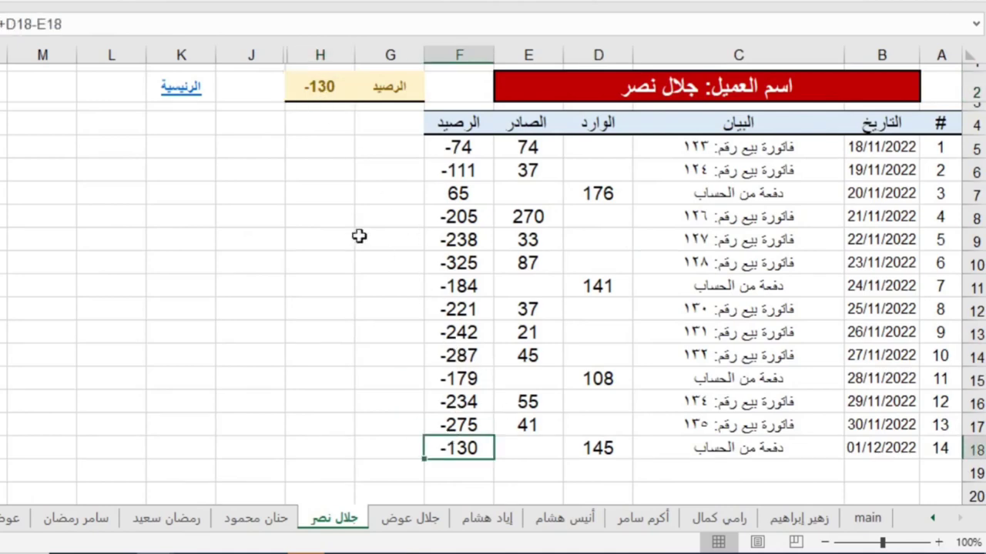
click(181, 87)
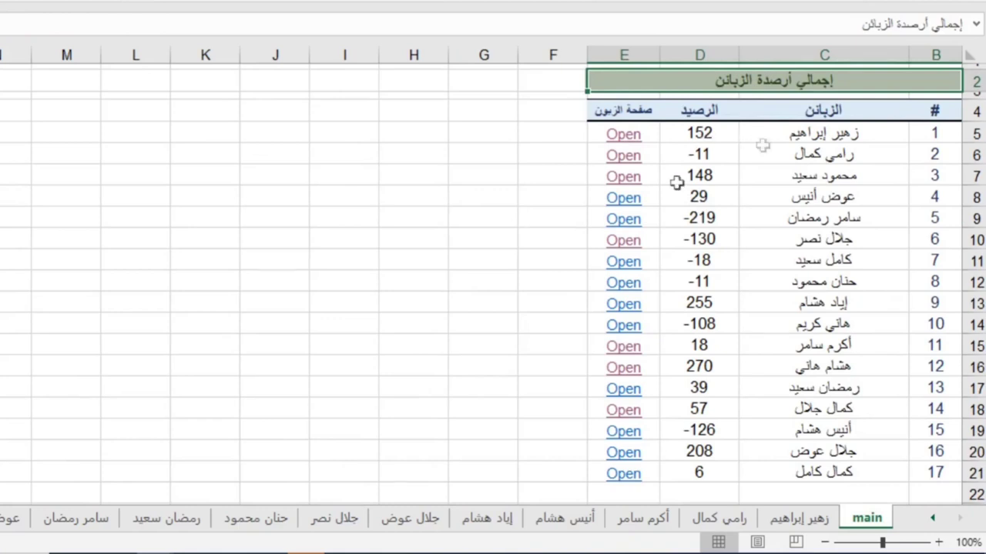
Open customer 16's sheet through its link, view the account, and return to the main sheet.
click(821, 325)
click(864, 455)
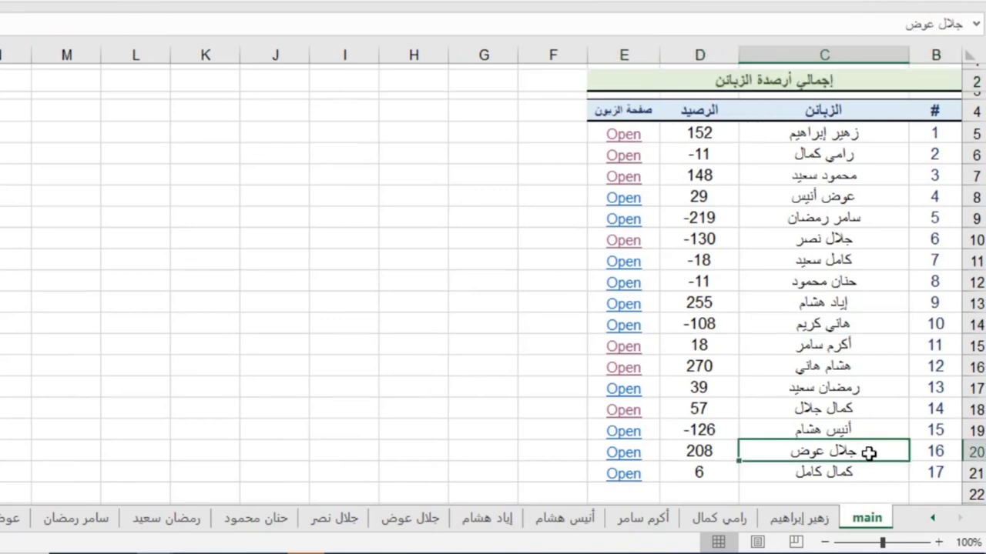
click(627, 453)
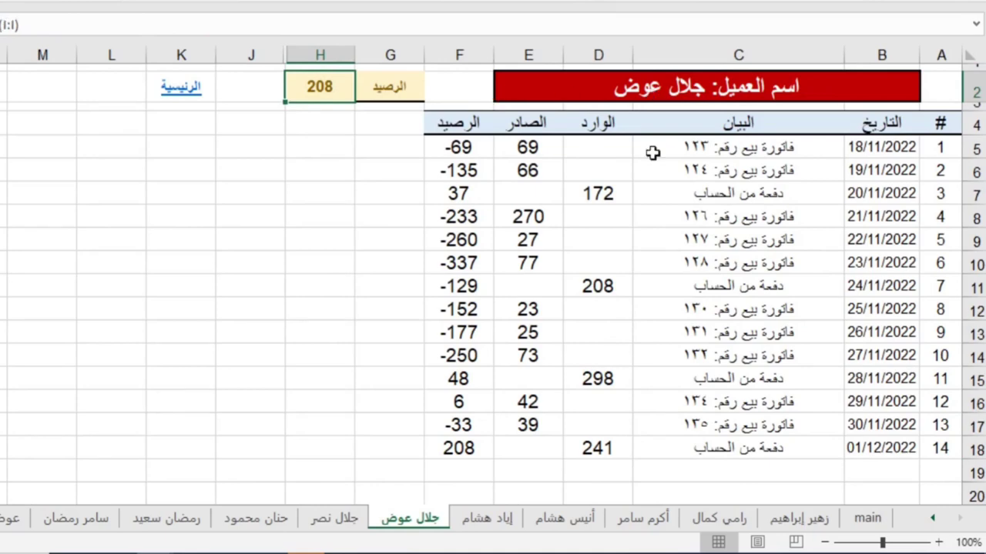
click(179, 88)
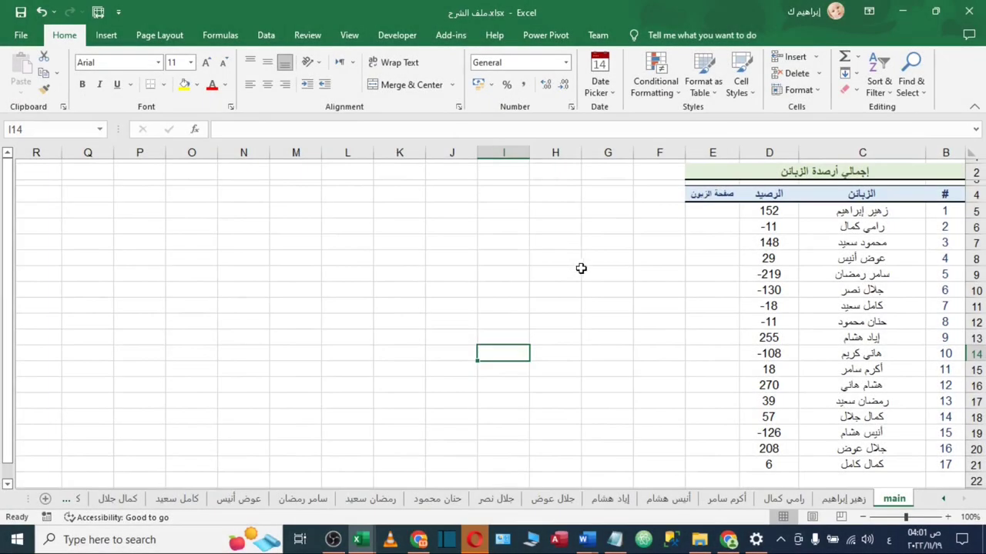
Start a HYPERLINK formula in cell E5 of the main sheet and bring up its function arguments.
click(638, 247)
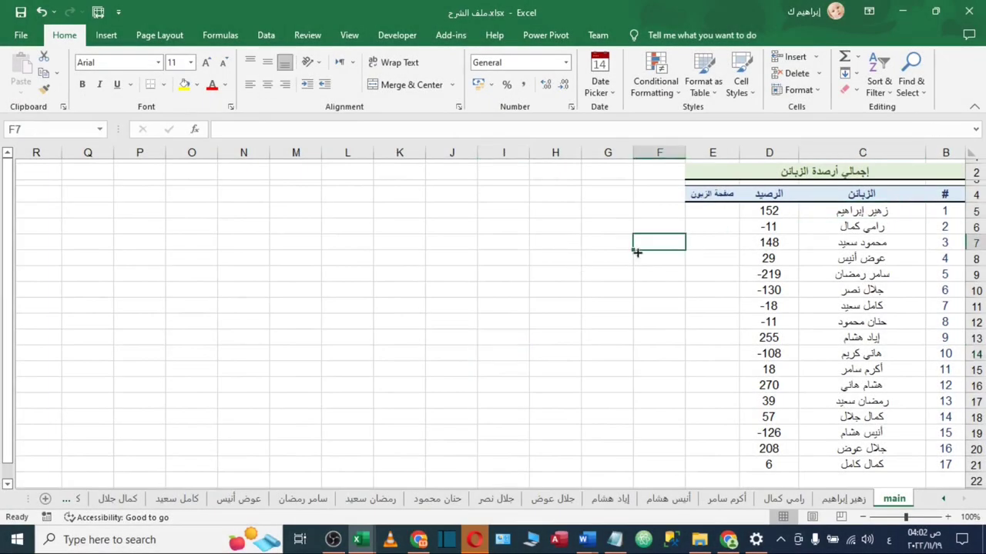
click(709, 211)
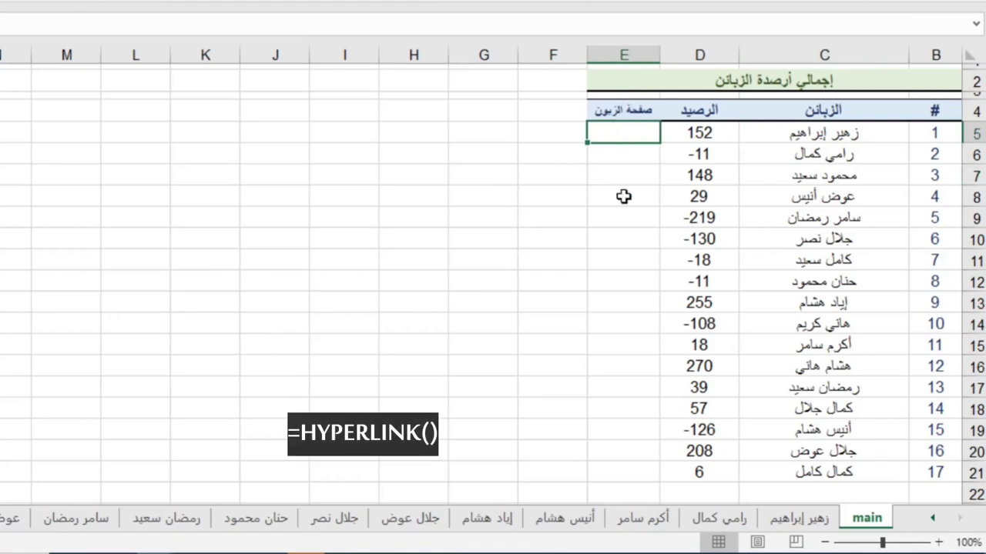
text(=)
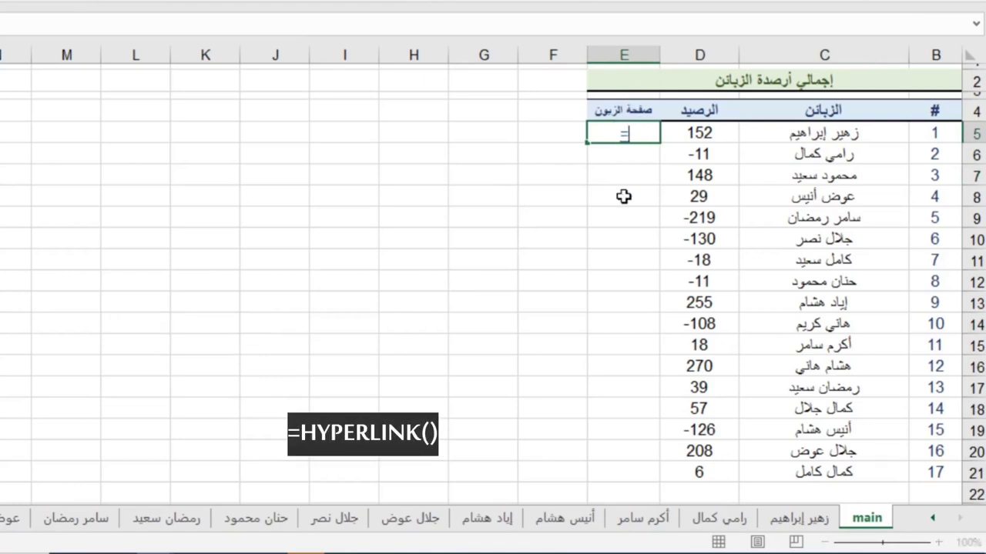
text(hy)
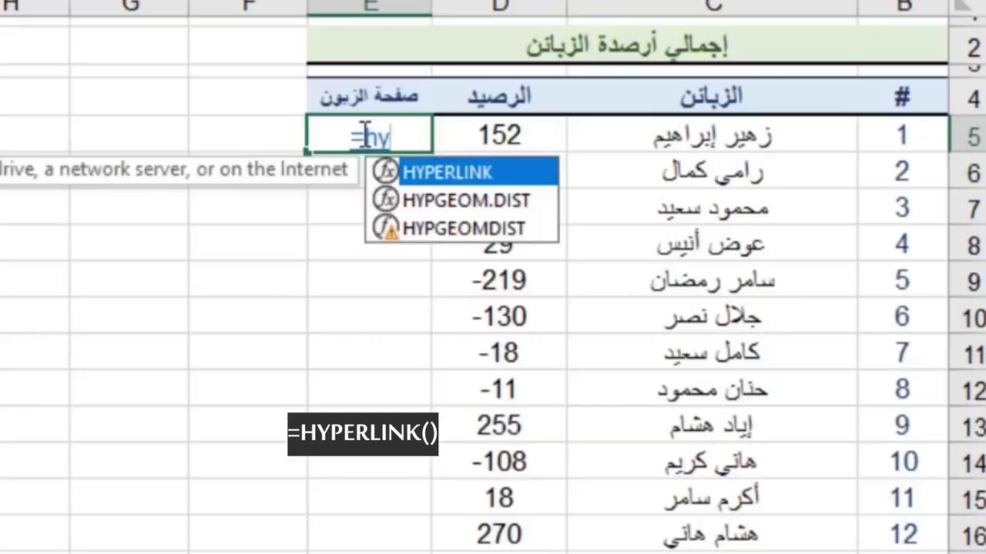
double_click(506, 179)
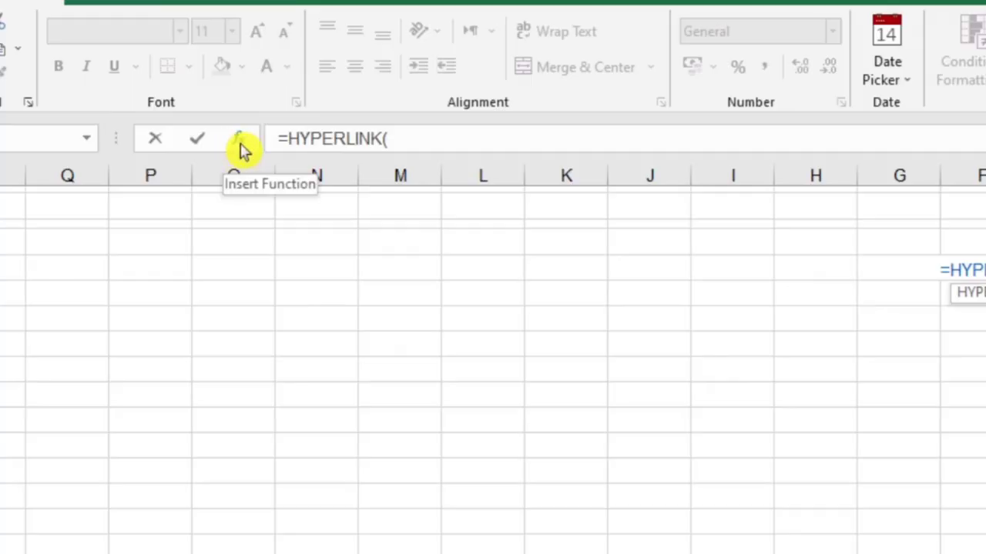
click(239, 147)
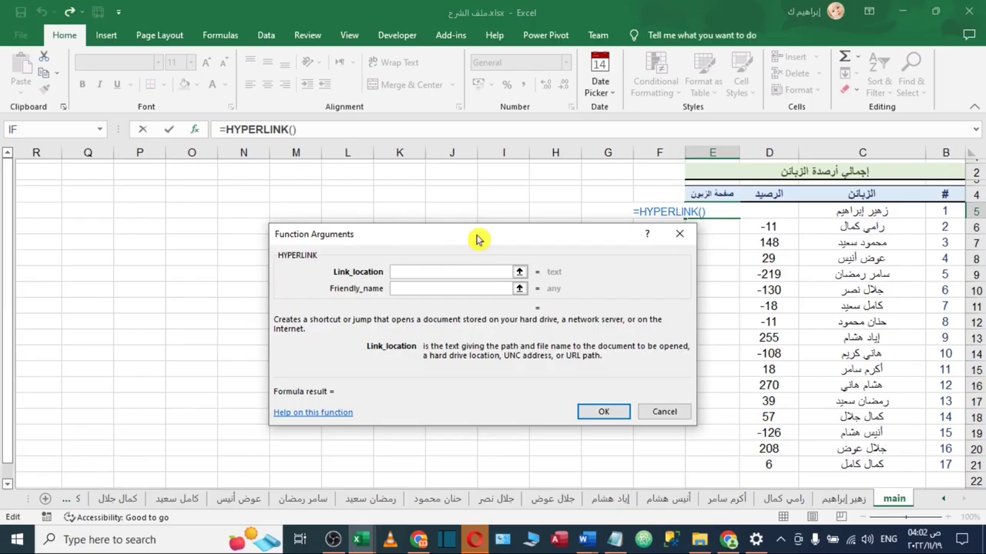
drag(473, 247, 454, 246)
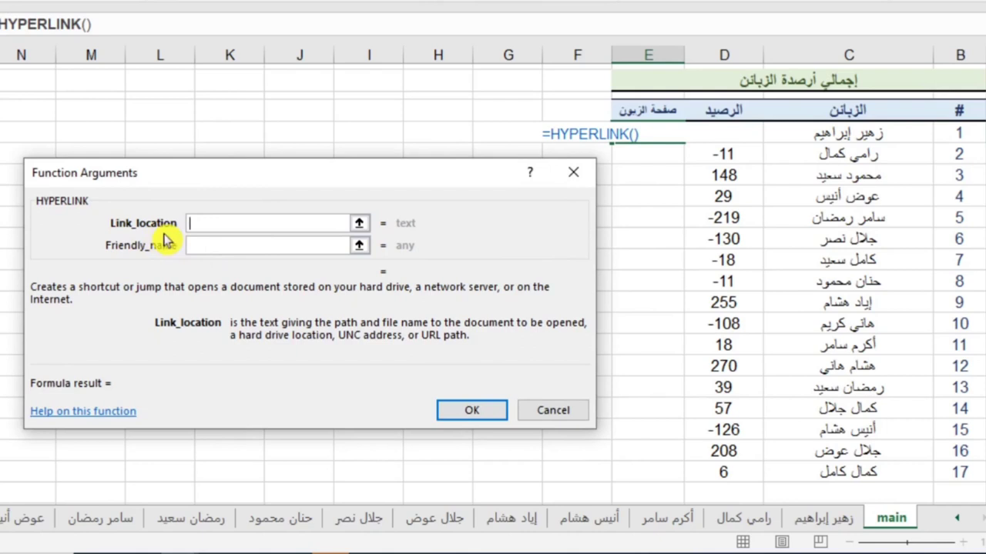
Set the link location to cell H2 of the first customer's sheet and the friendly name to Open, and accept the formula.
click(216, 225)
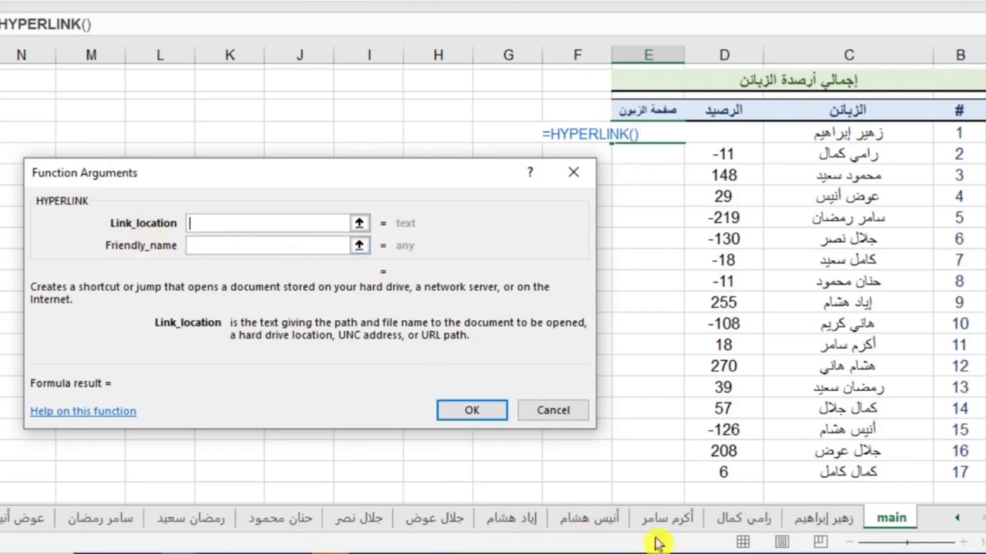
click(819, 525)
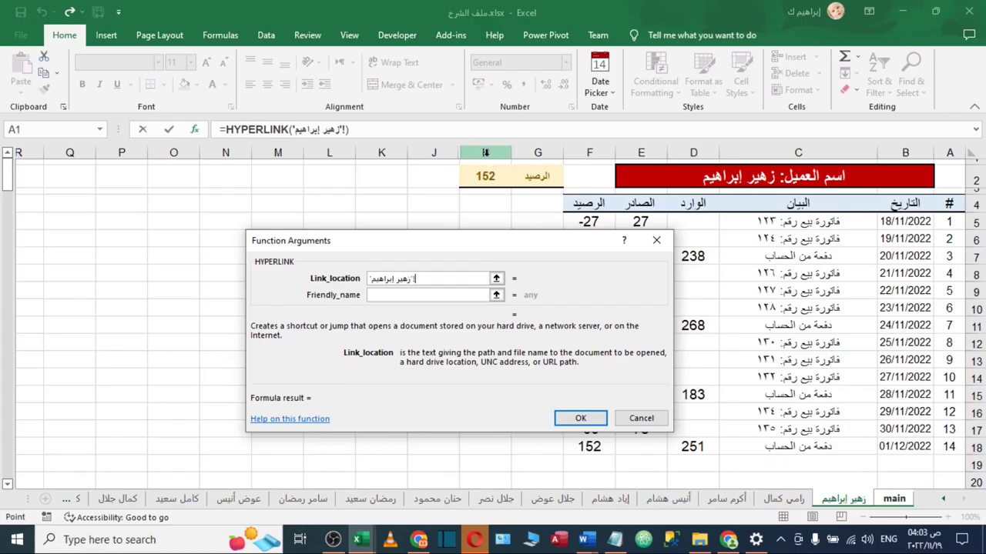
click(485, 175)
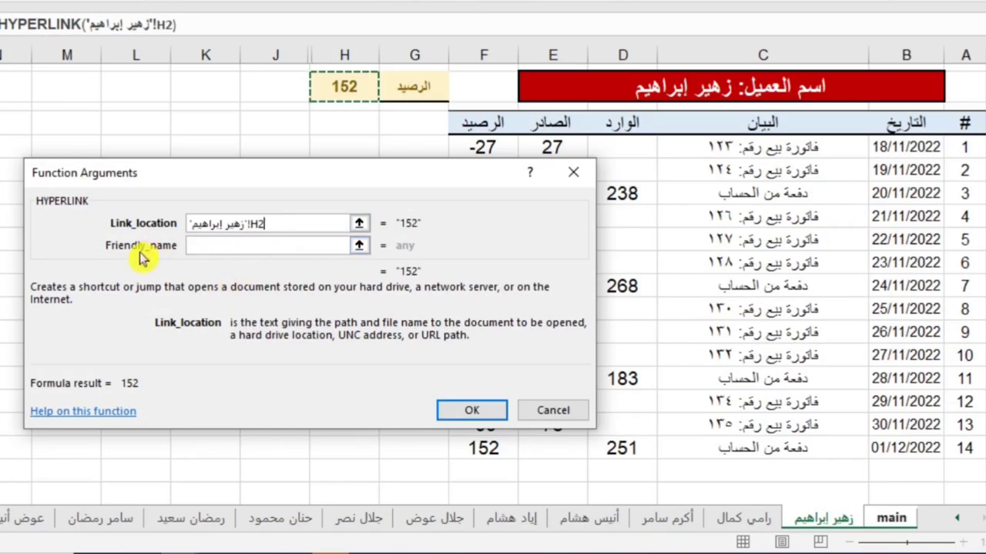
click(224, 247)
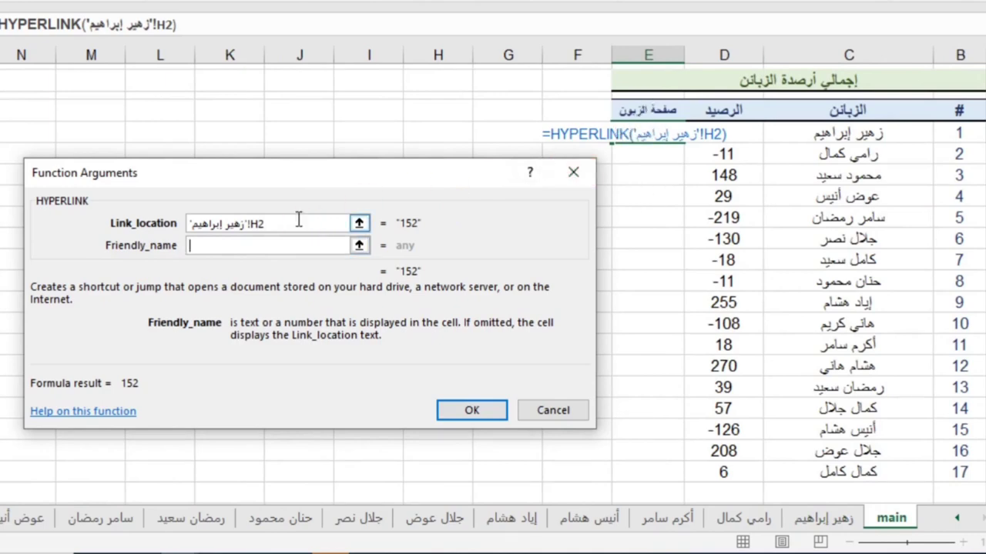
text(Open)
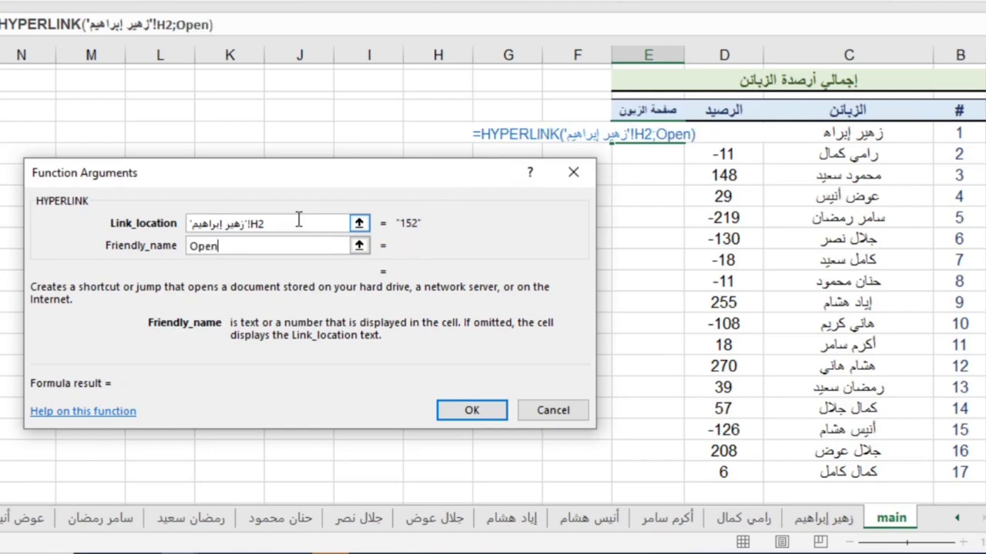
click(473, 411)
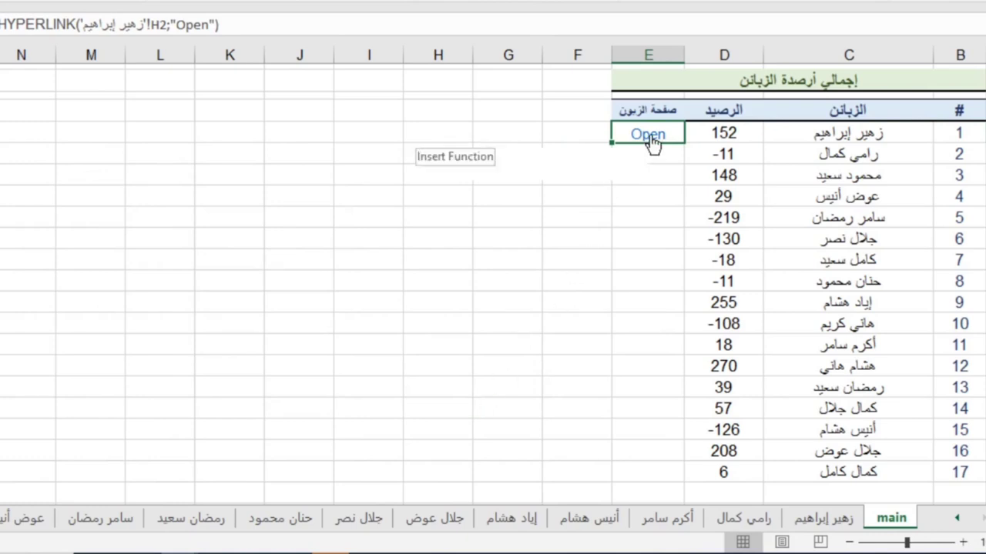
Test the Open link in cell E5.
click(648, 136)
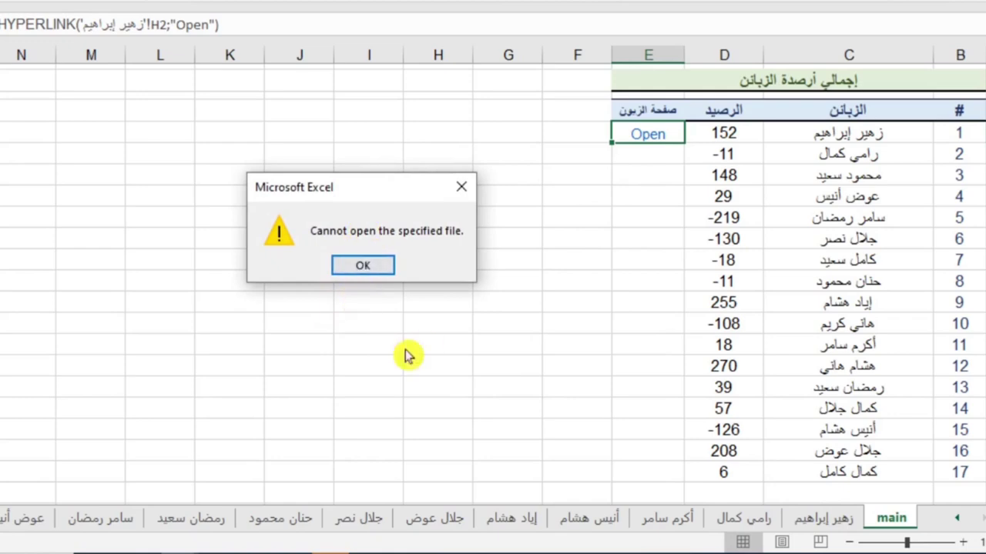
click(387, 268)
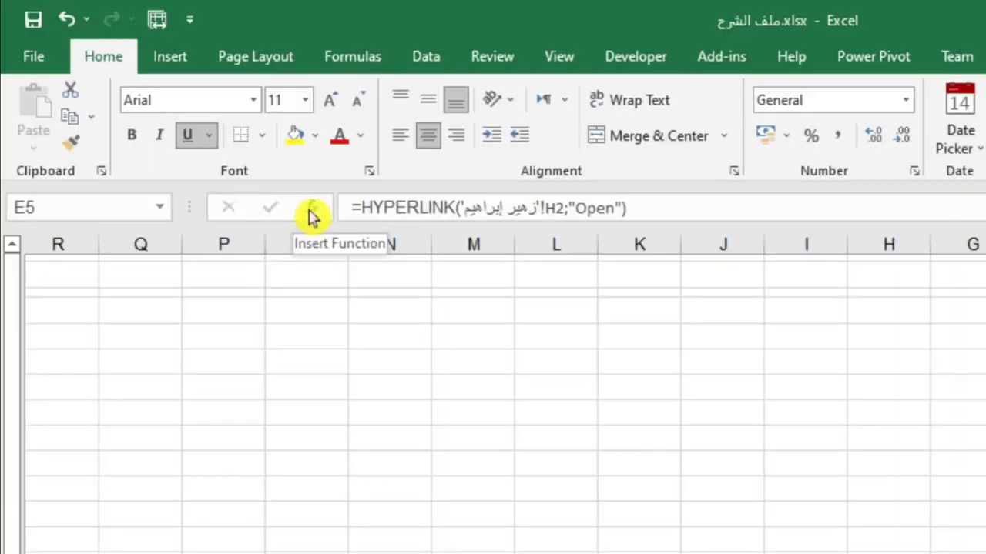
Enclose the link location in cell E5's HYPERLINK formula in double quotes with a # before the sheet name, and accept it.
click(312, 216)
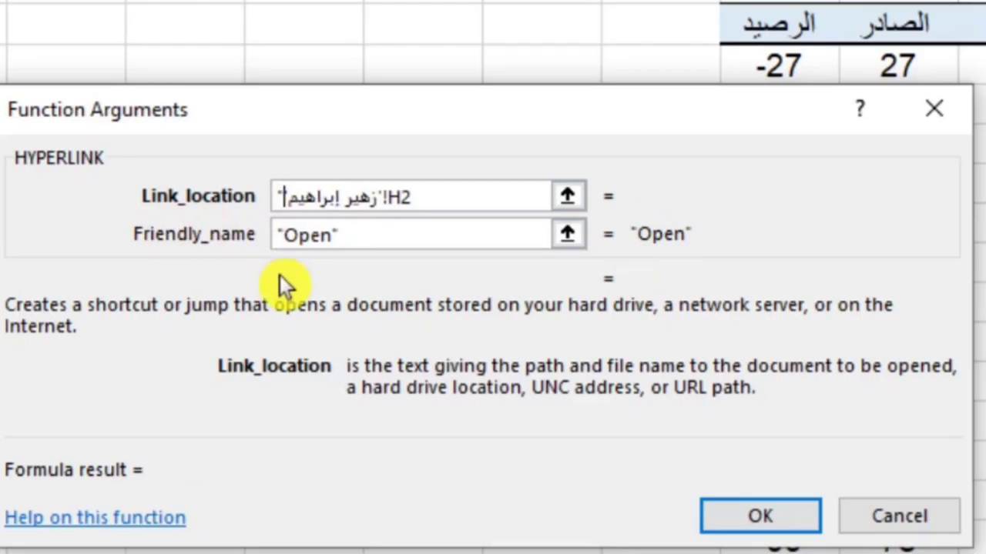
text(")
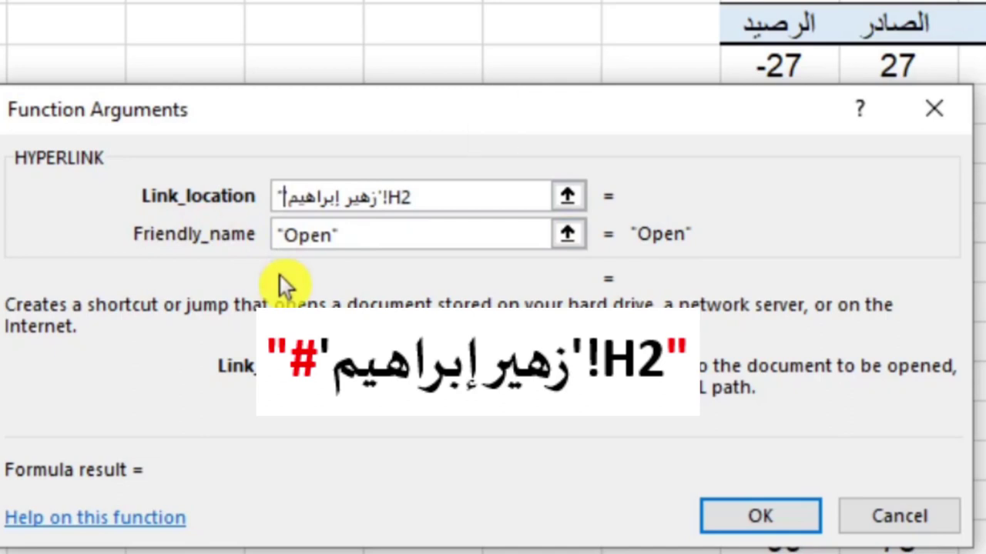
text(#)
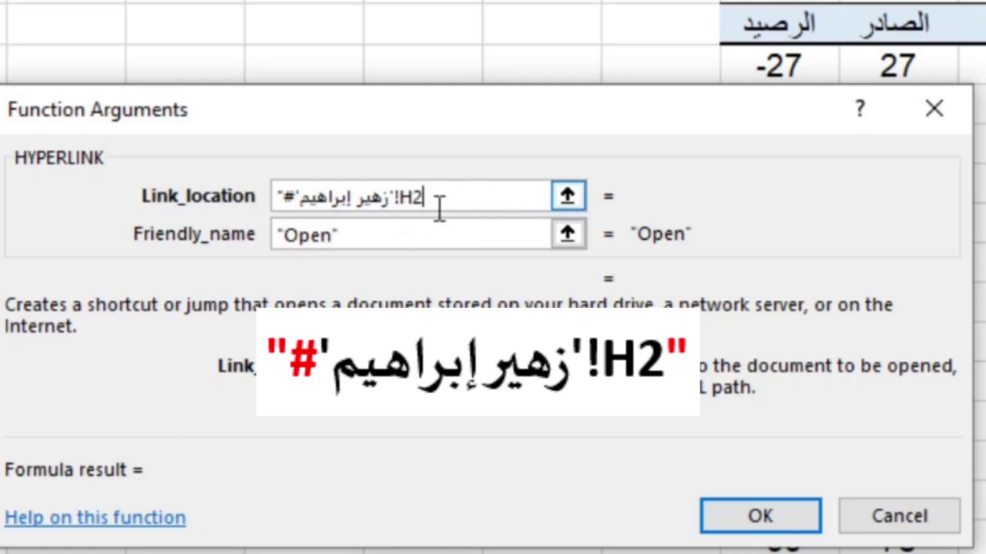
text(")
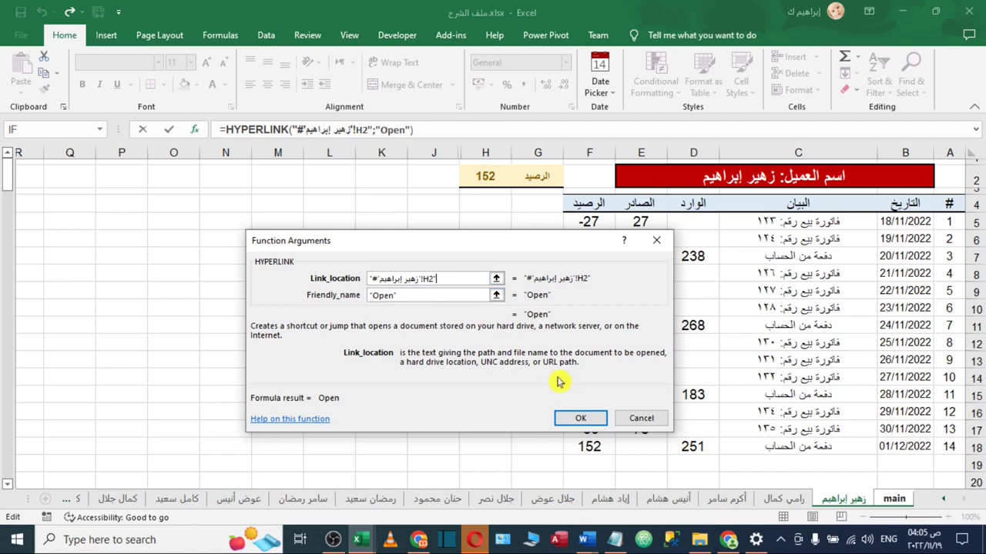
click(574, 418)
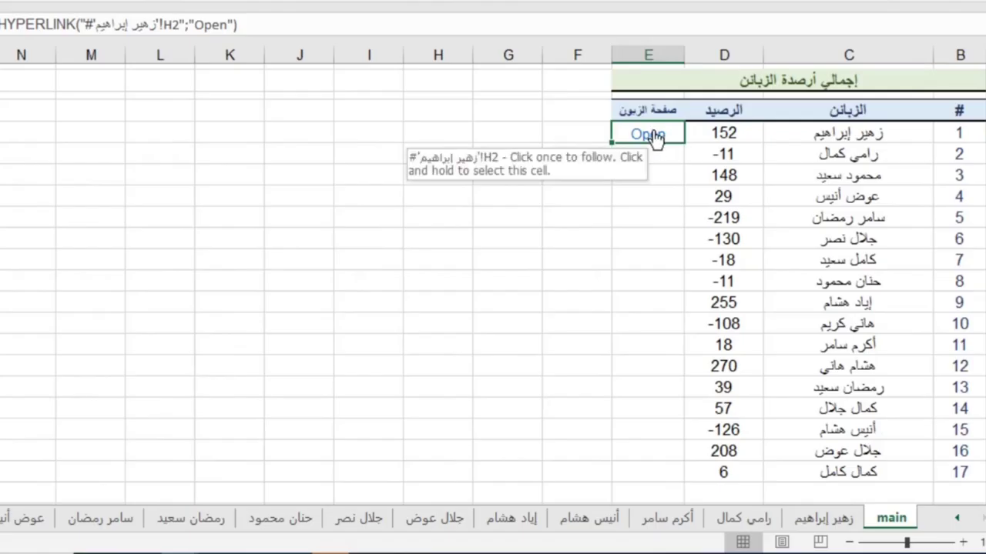
Test the Open link in cell E5 twice, returning to the main sheet each time.
click(714, 214)
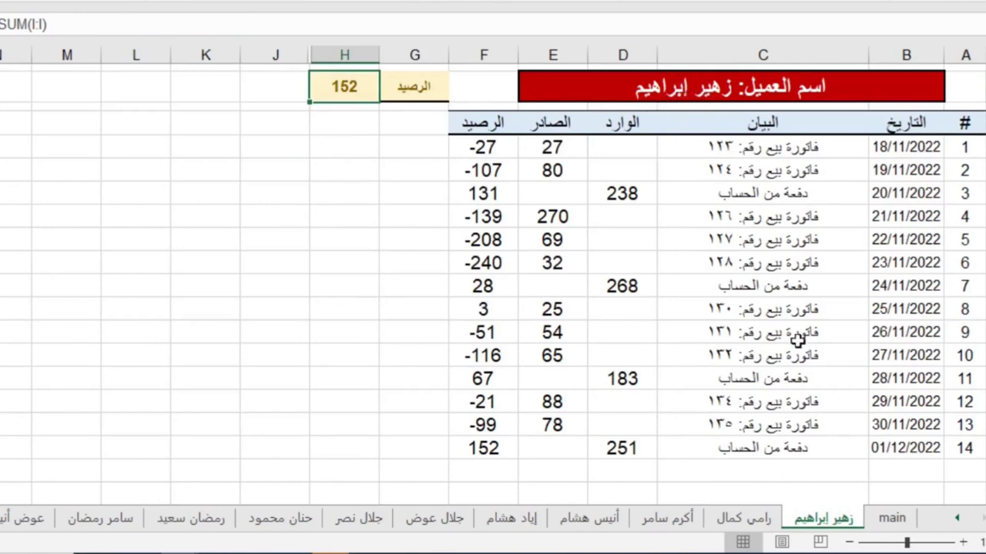
click(877, 522)
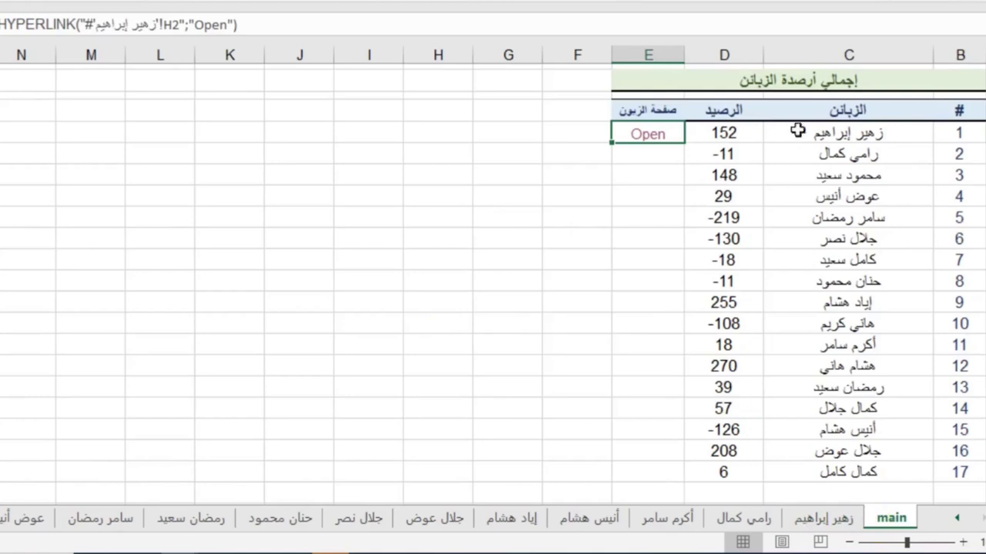
click(841, 137)
click(653, 135)
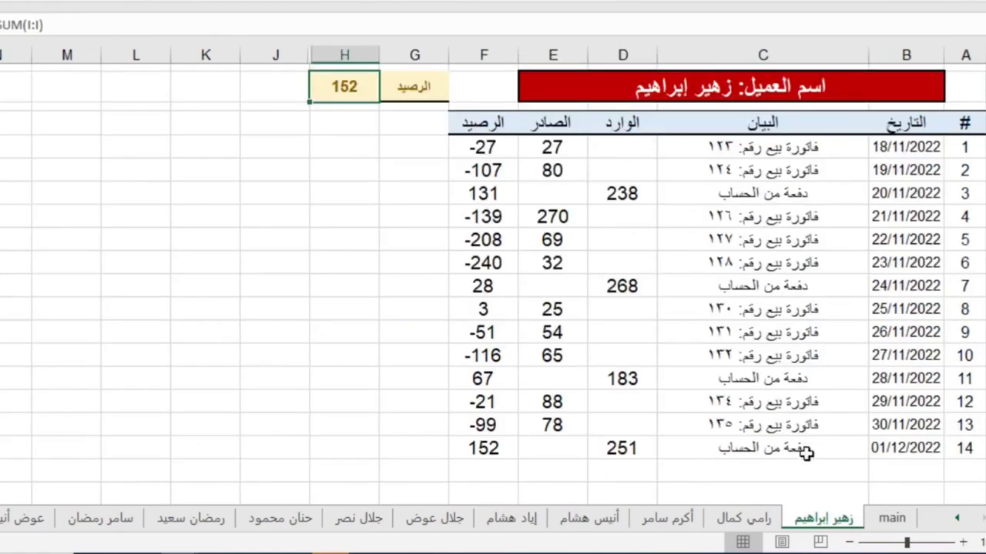
click(890, 521)
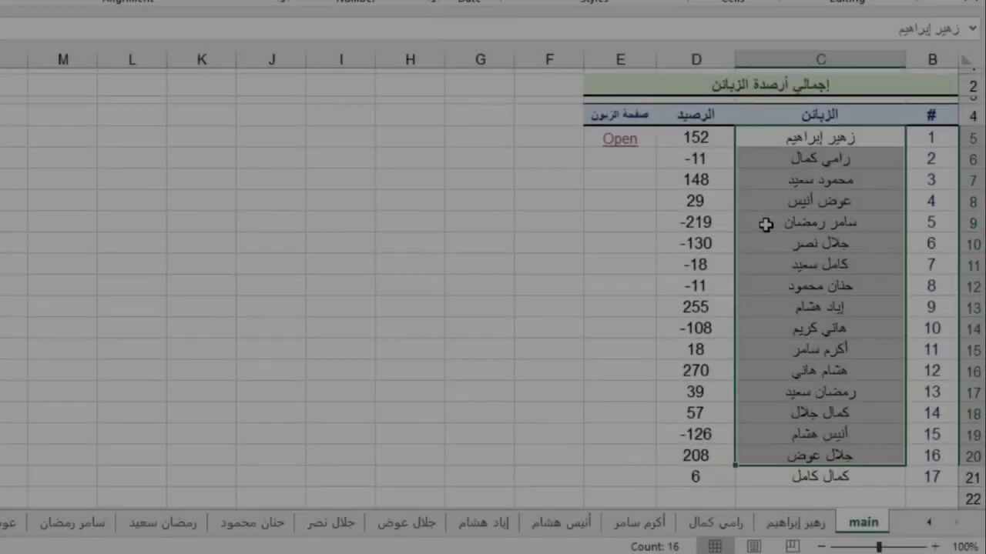
Review the customer names in C5:C21 of the main sheet, starting from the first customer in C5.
click(843, 196)
click(778, 138)
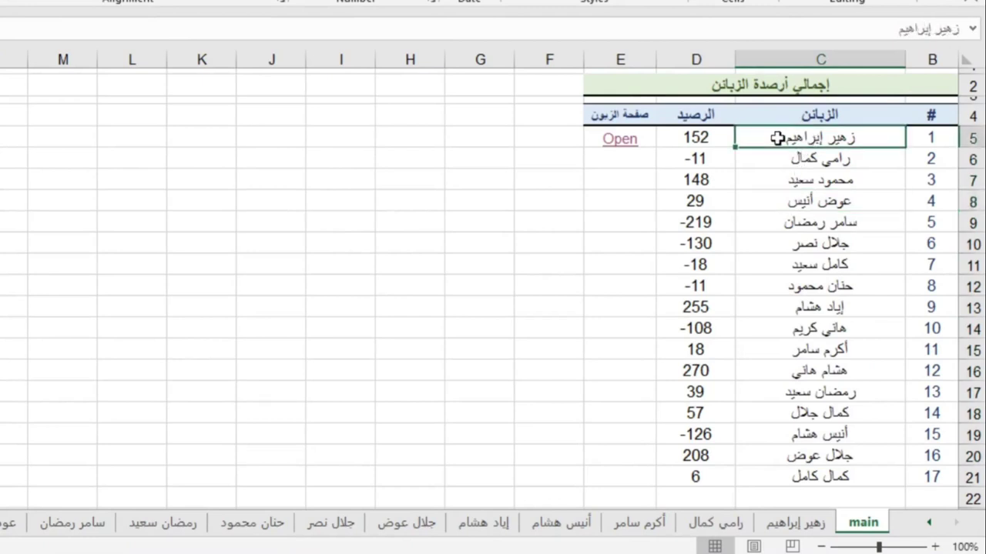
drag(777, 138, 768, 477)
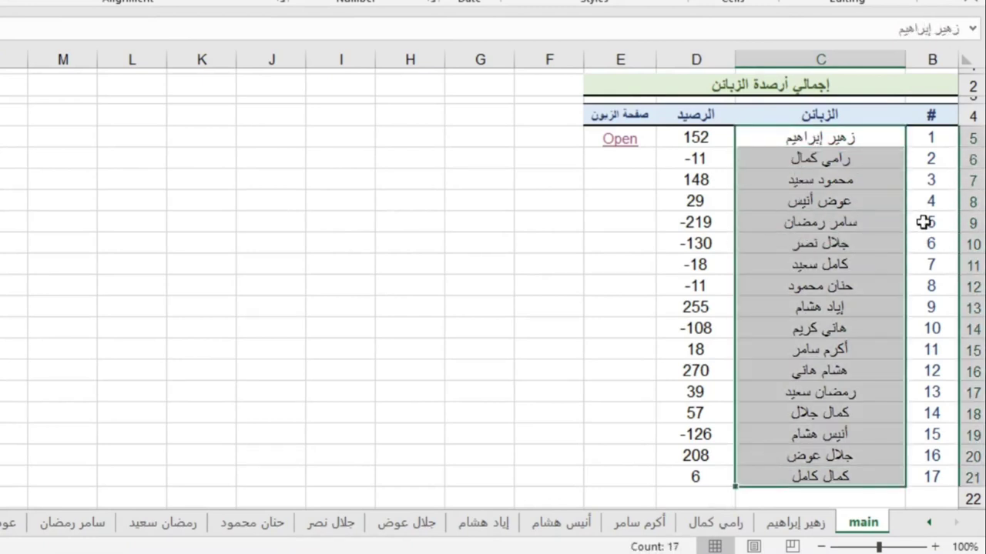
click(754, 138)
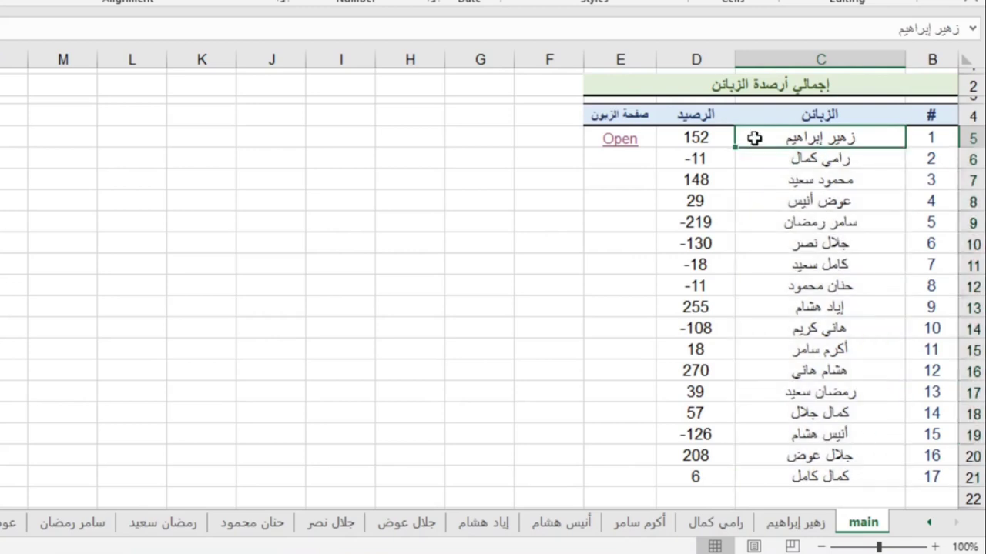
Reopen the function arguments of the HYPERLINK formula in E5 and move the dialog clear of the customer table.
click(640, 134)
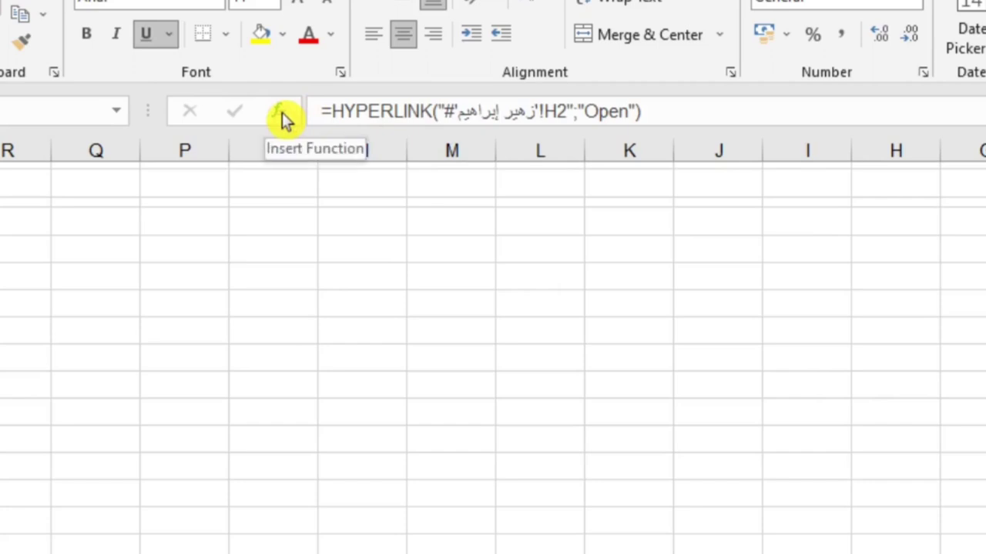
click(282, 112)
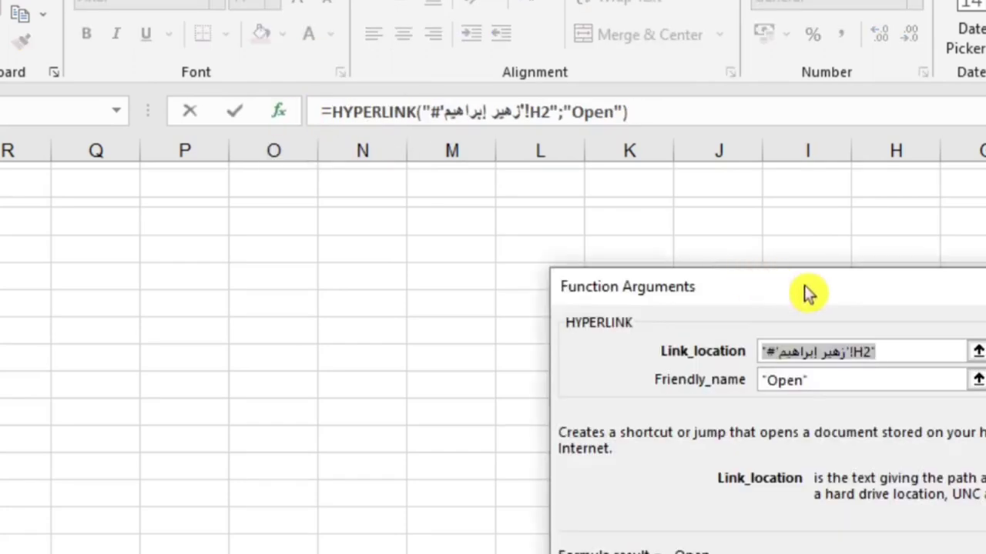
drag(807, 293, 692, 312)
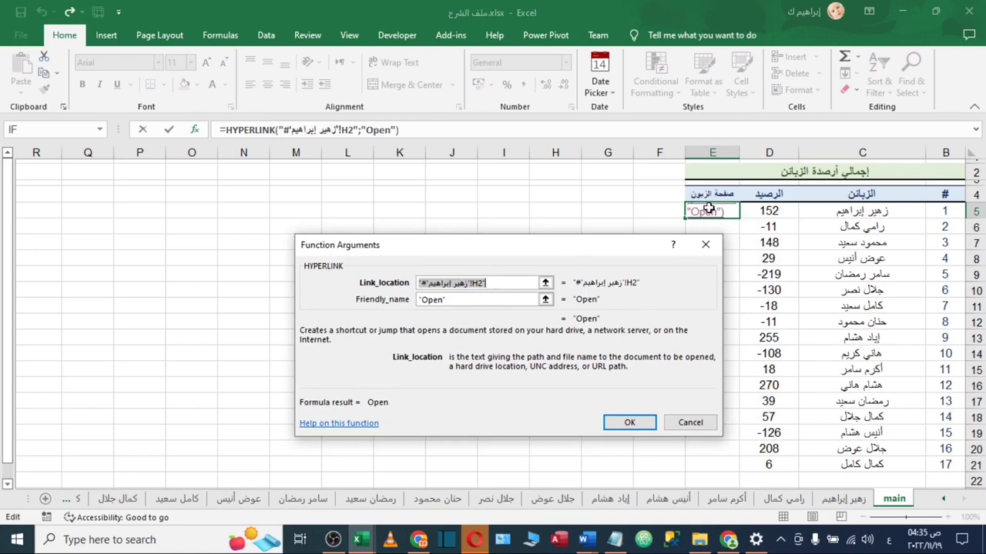
drag(587, 253, 601, 236)
Replace the fixed sheet name in the link location with a reference to C5, making it "#'"&C5&"'!H2", and accept the formula.
click(447, 268)
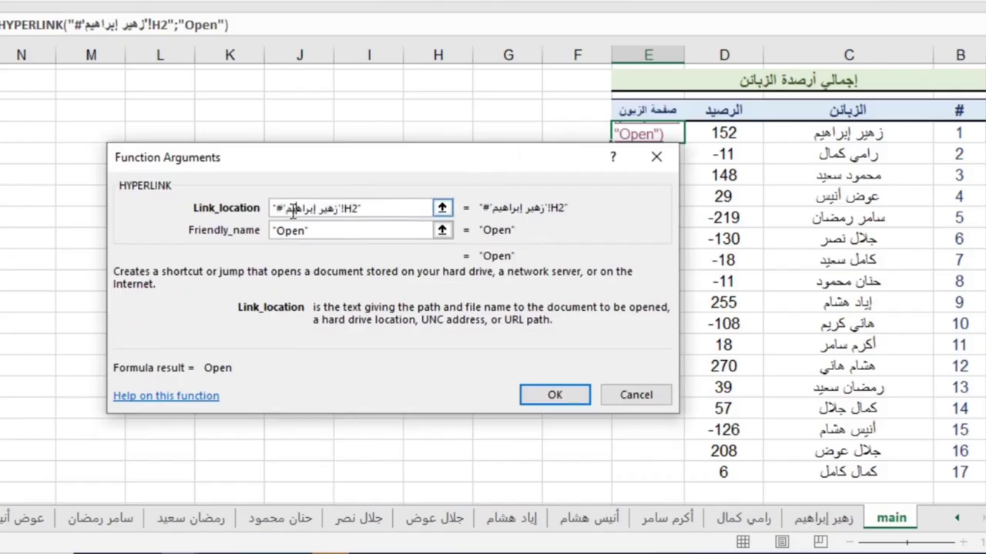
click(271, 212)
drag(288, 208, 332, 208)
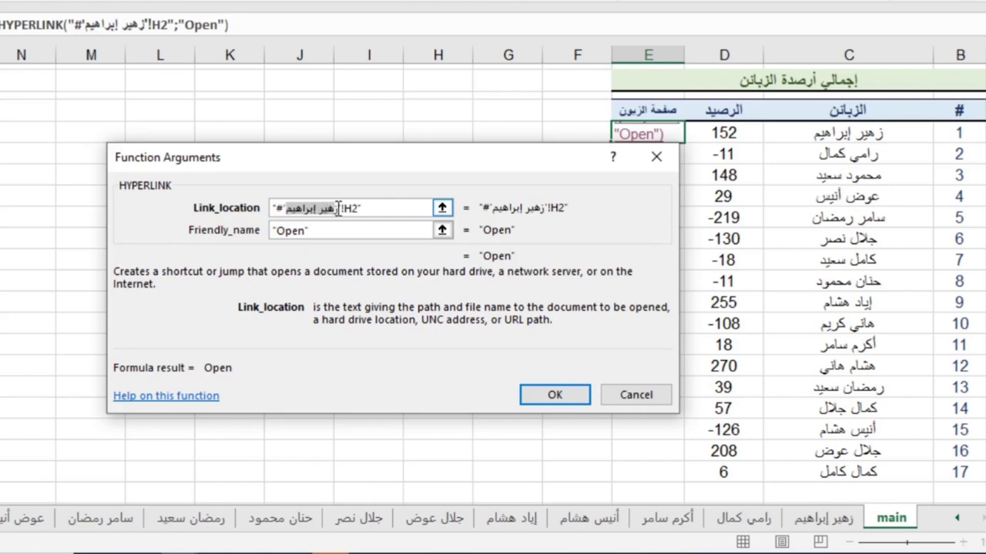
click(338, 275)
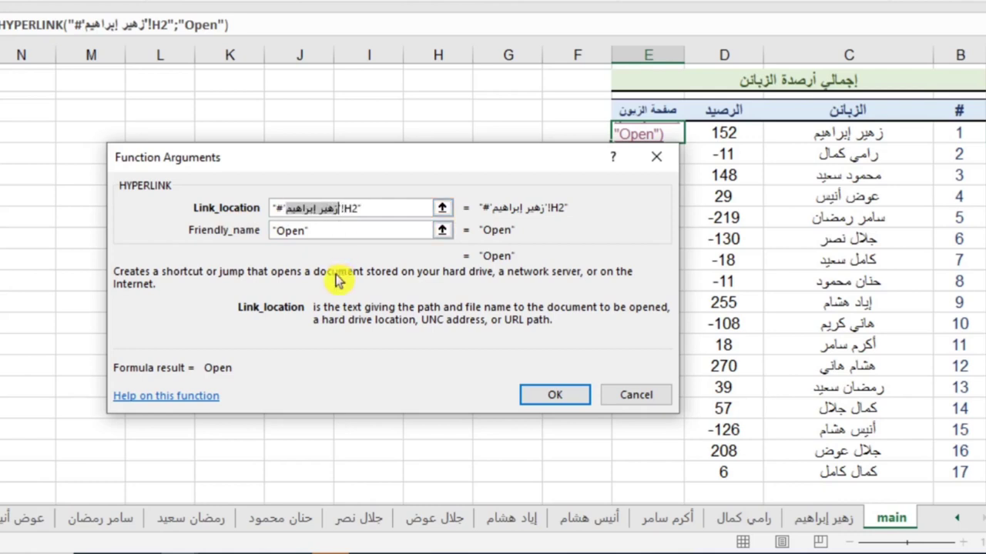
key(BackSpace)
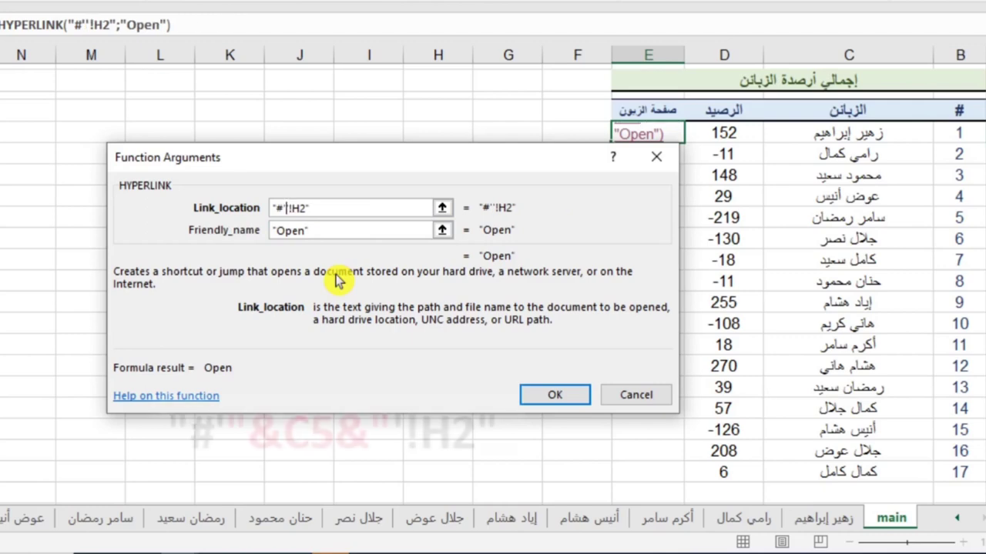
text(")
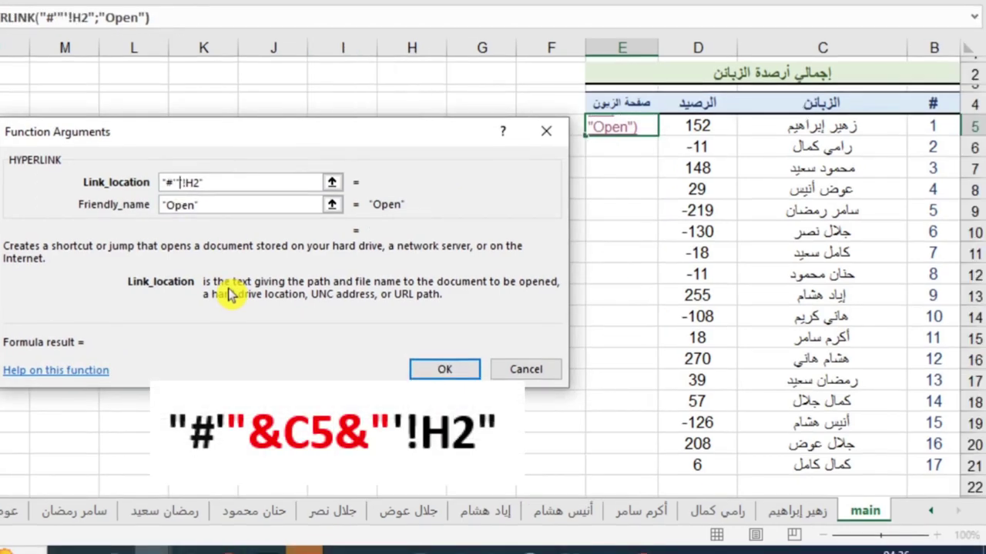
text(&)
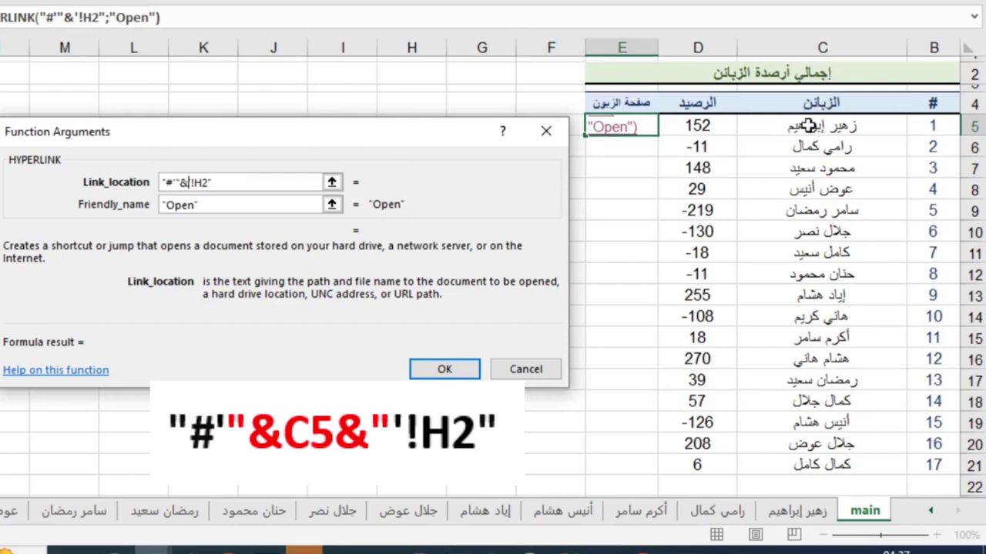
click(808, 125)
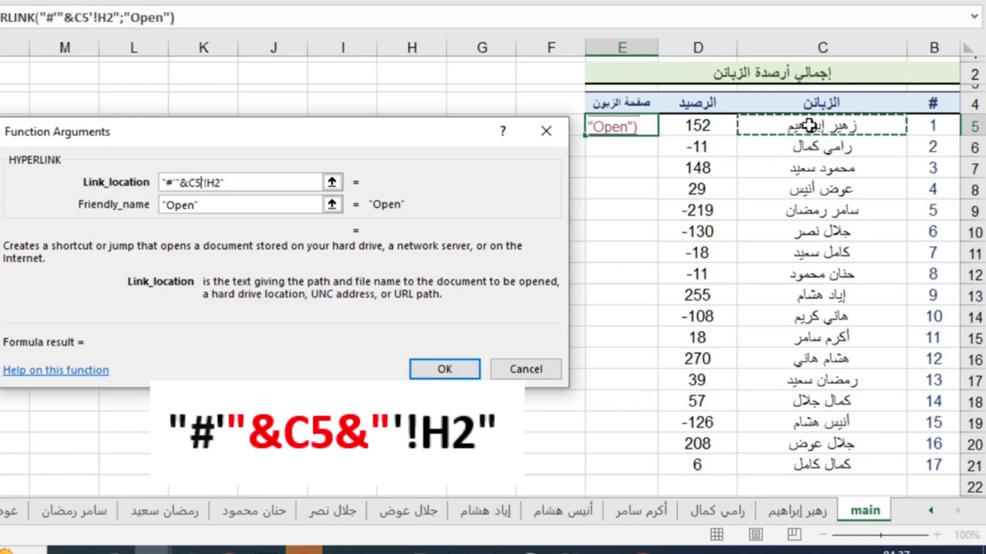
text(&)
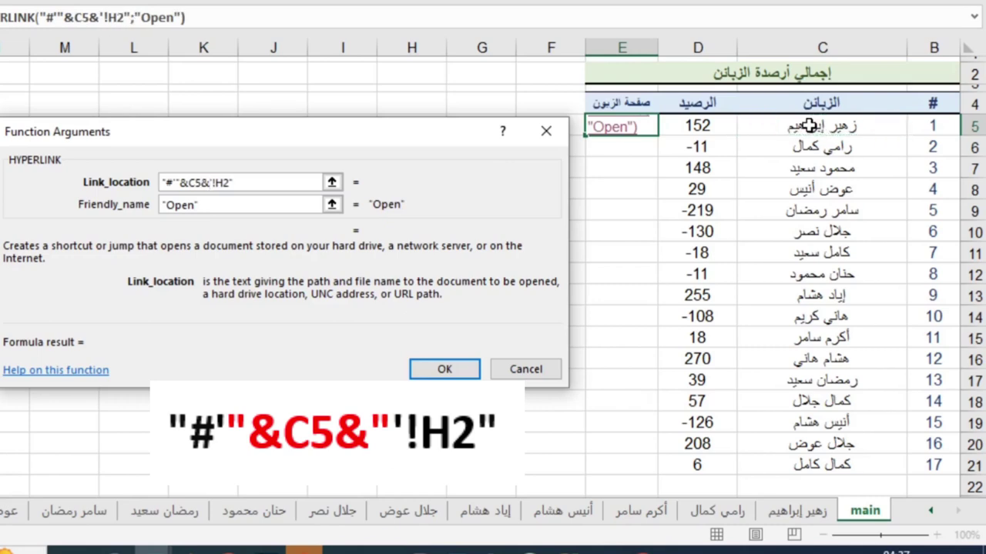
text(")
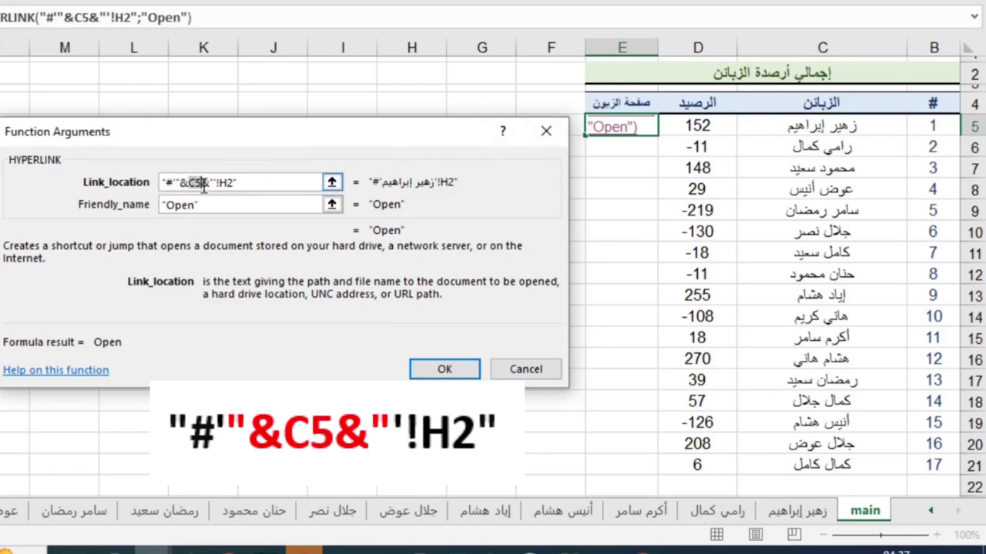
click(204, 183)
click(444, 370)
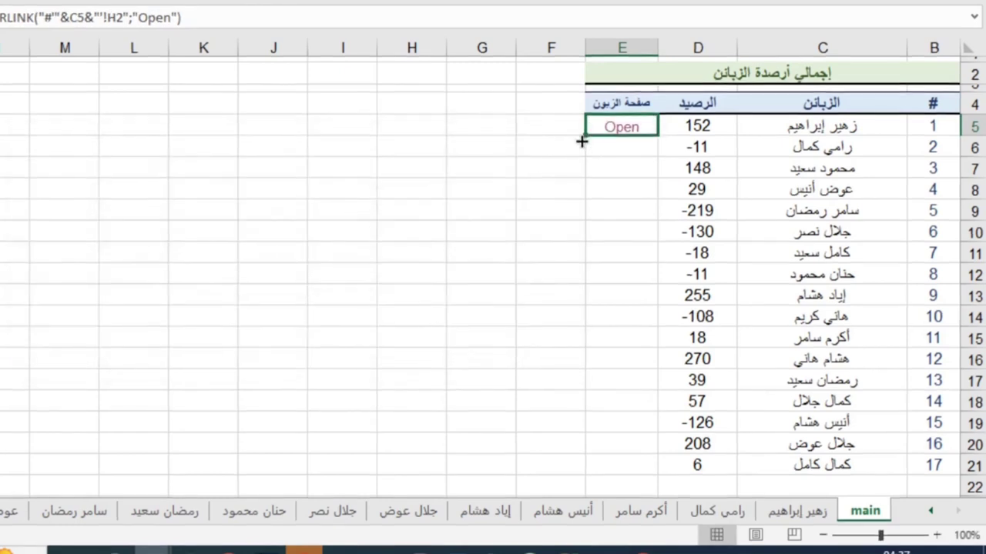
Fill the HYPERLINK formula from E5 down through E21 for all the customers.
drag(585, 136, 608, 468)
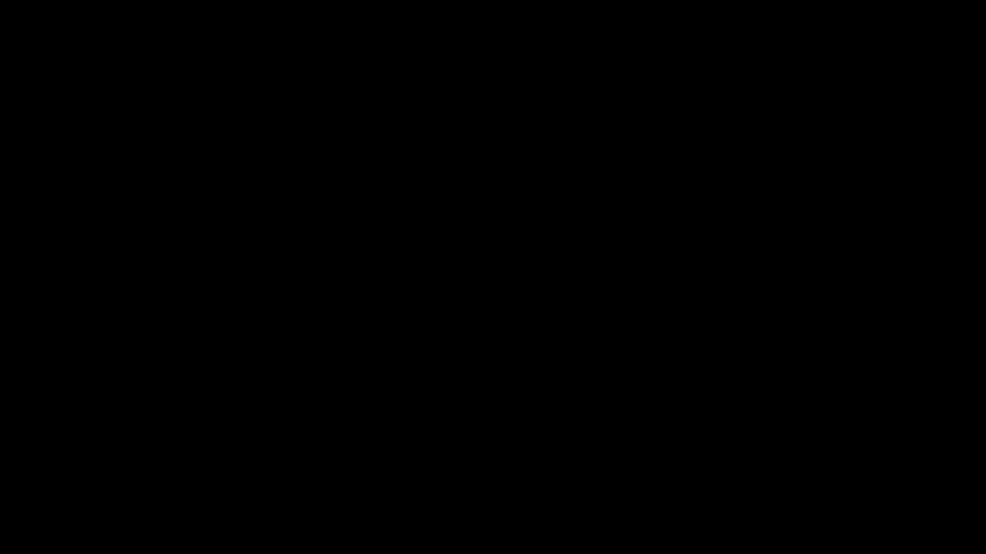
click(483, 206)
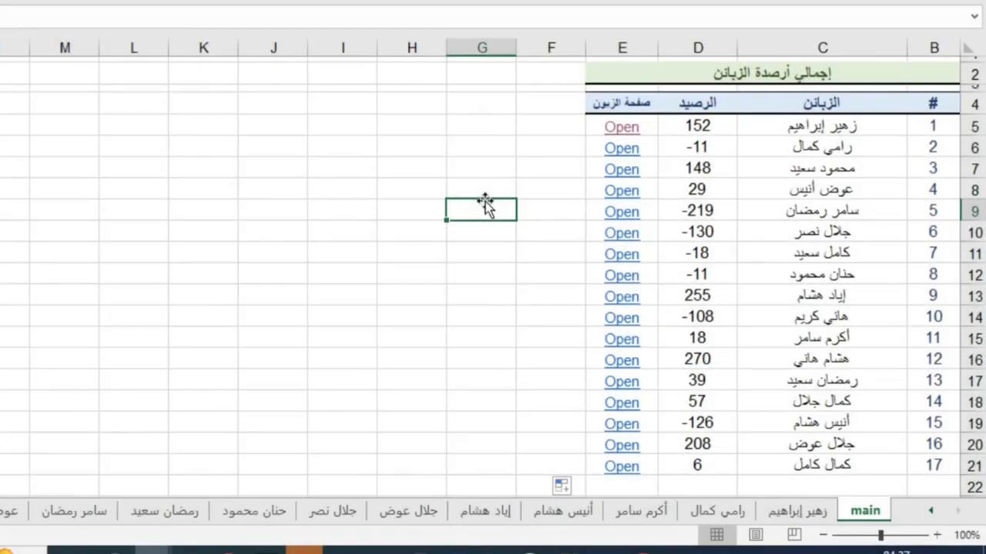
Test customer 5's Open link in E9, check the account balance in H2, and return to the main sheet.
click(788, 212)
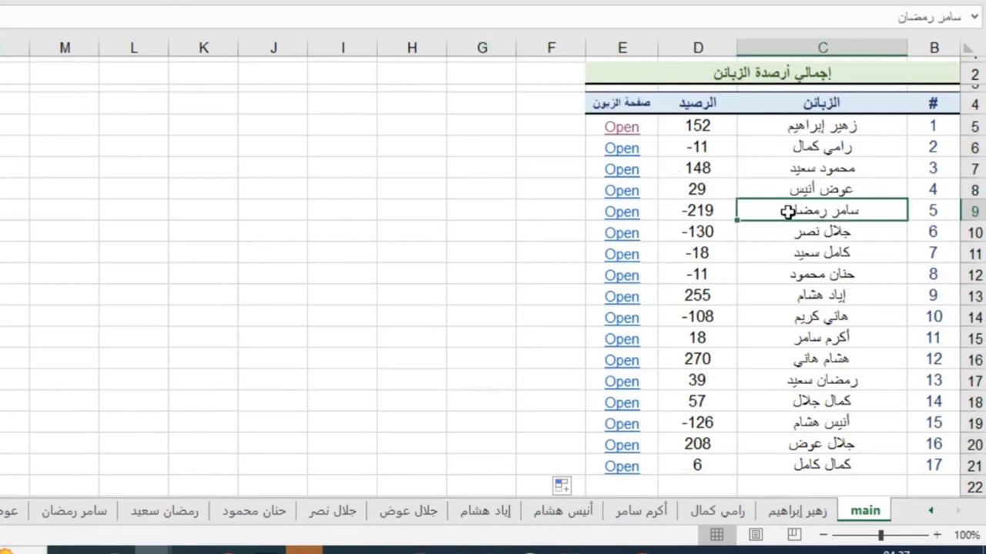
click(626, 214)
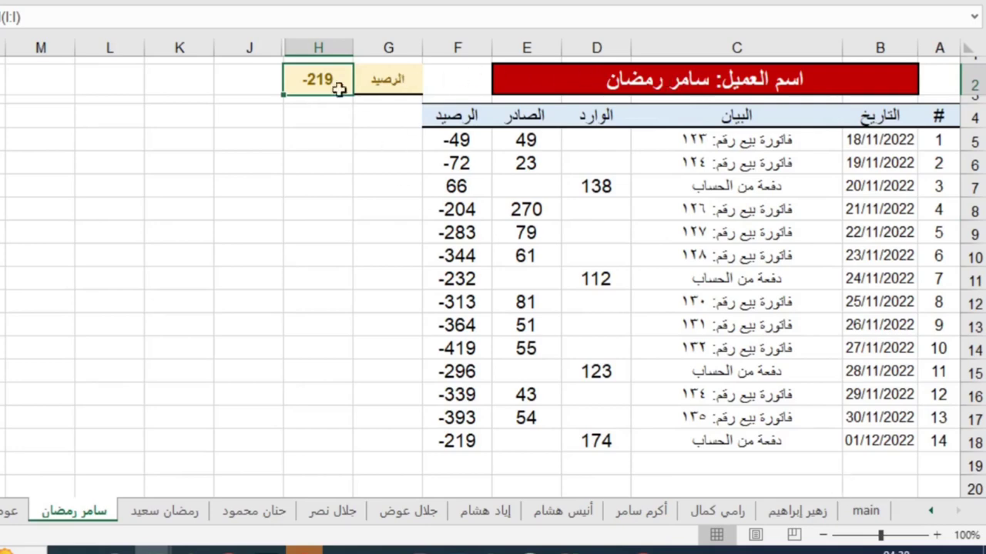
click(864, 511)
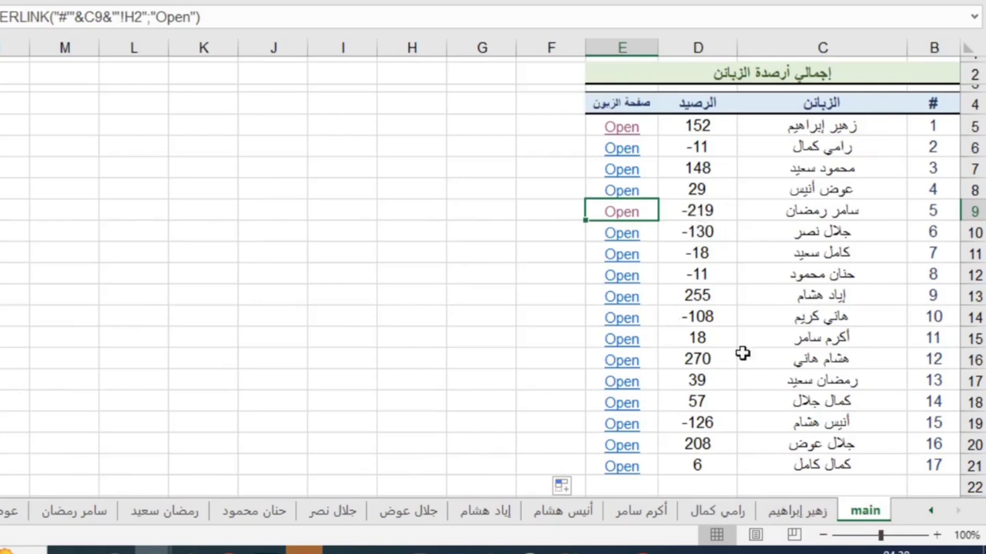
Test the Open links of customers 13, 8 and 3, returning to the main sheet between them.
click(841, 377)
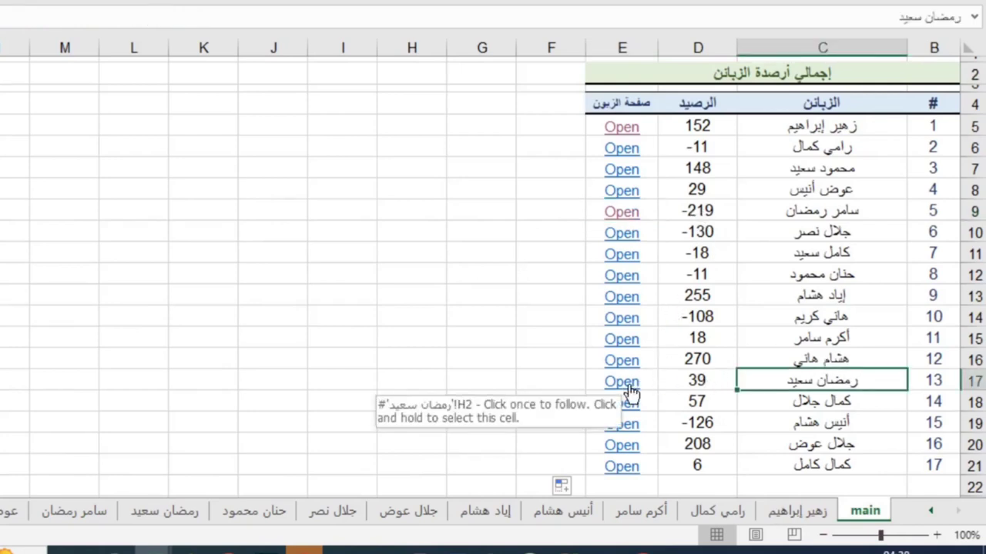
click(630, 392)
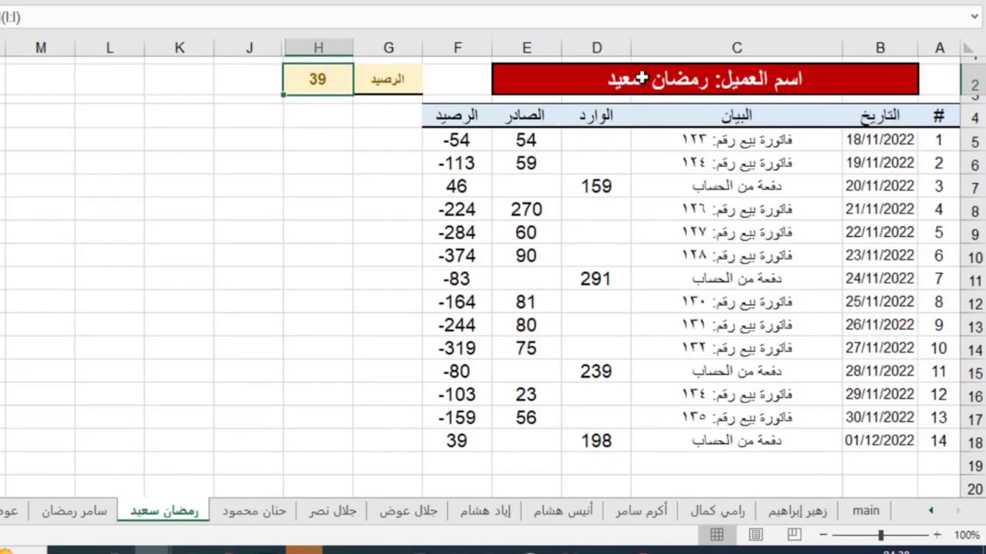
key(ctrl+Page_Up)
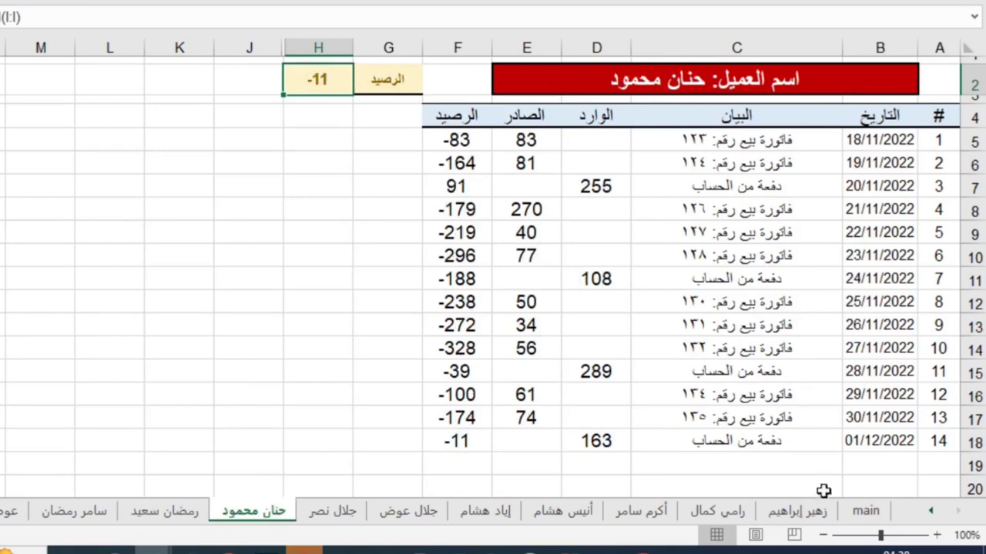
click(863, 512)
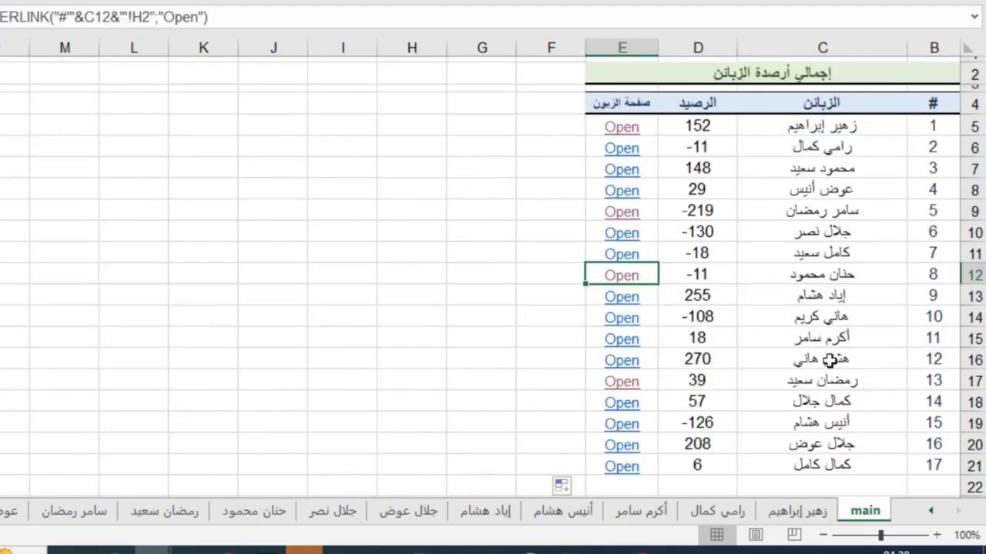
click(630, 170)
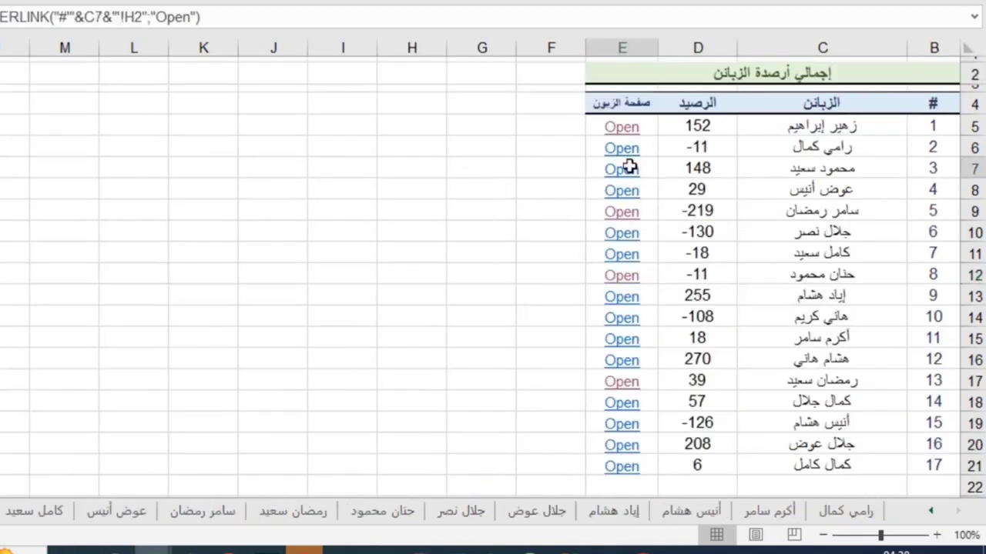
View the second customer's account sheet, then go back to the main sheet.
click(899, 511)
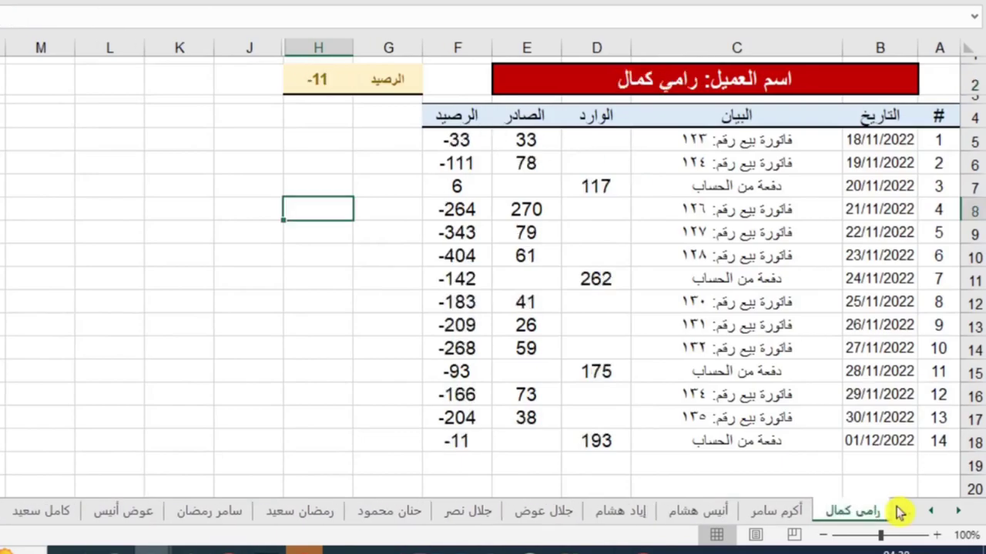
key(ctrl+Page_Up)
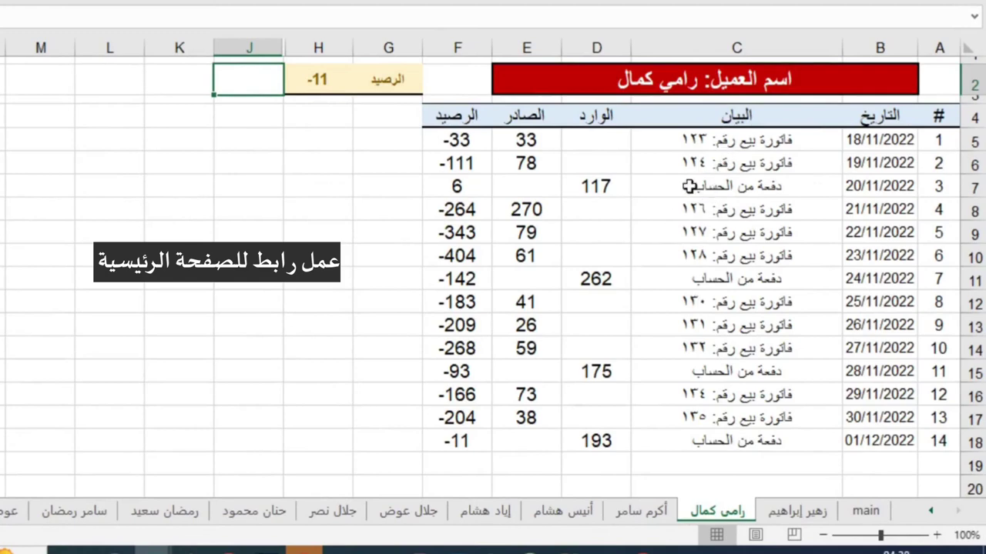
click(869, 513)
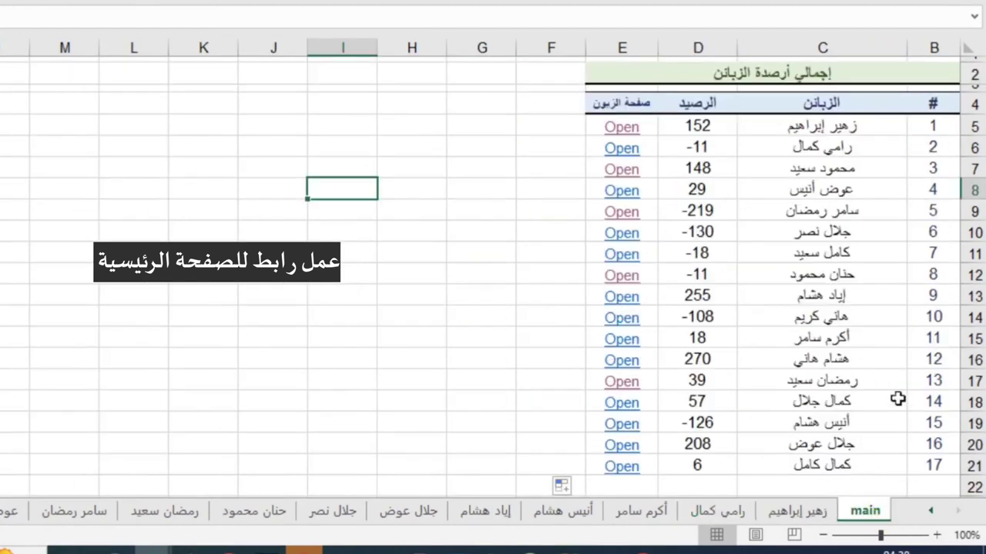
Group all the customer sheets by selecting every sheet and removing main from the selection.
click(797, 514)
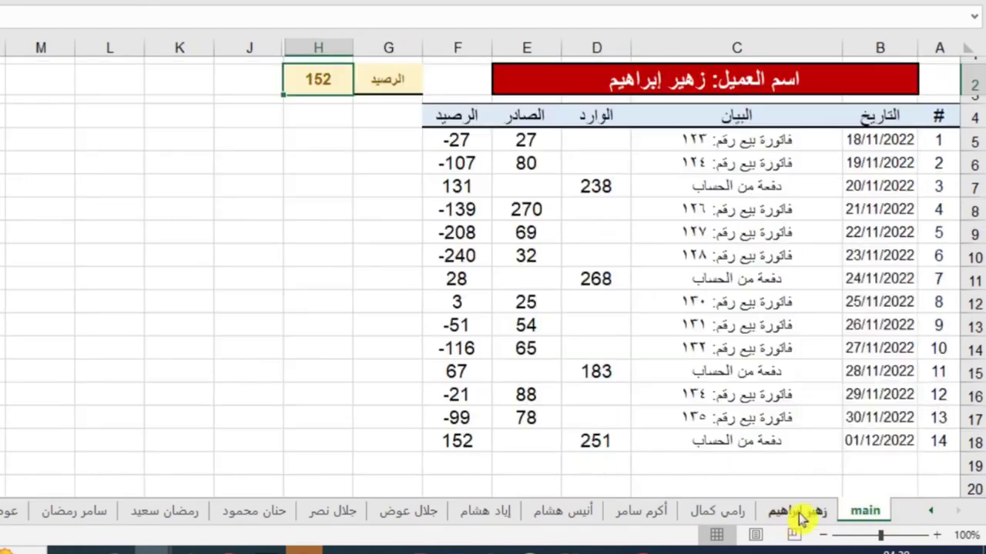
right_click(800, 514)
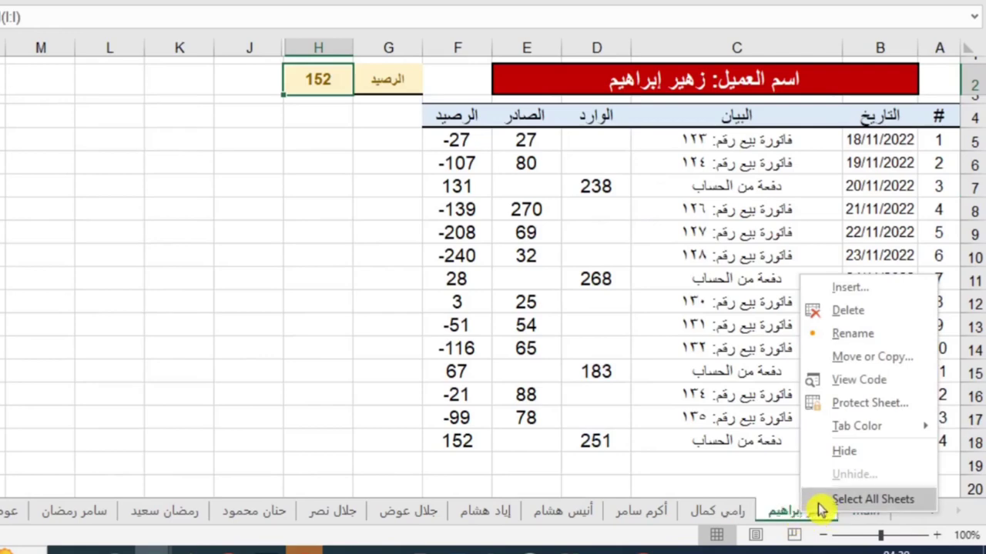
click(822, 511)
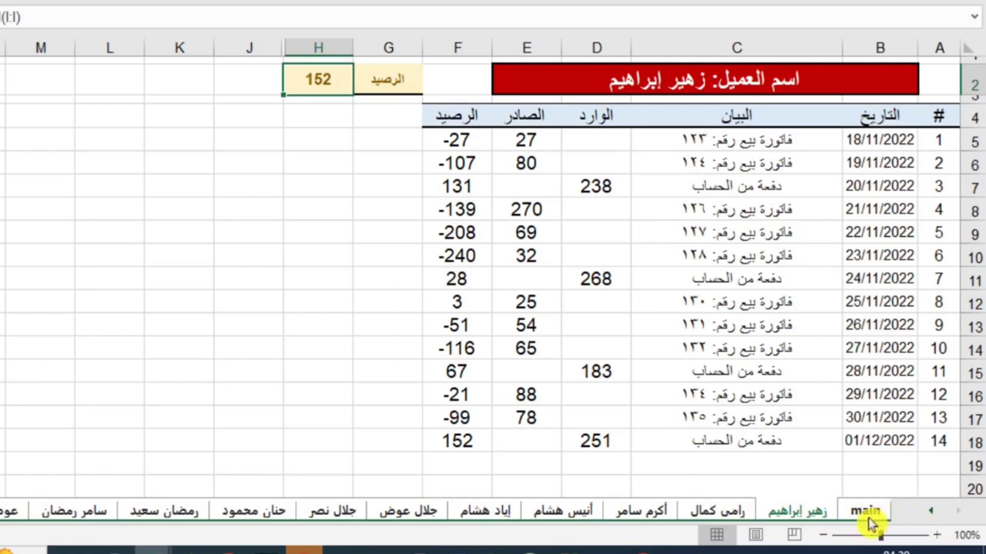
key(ctrl)
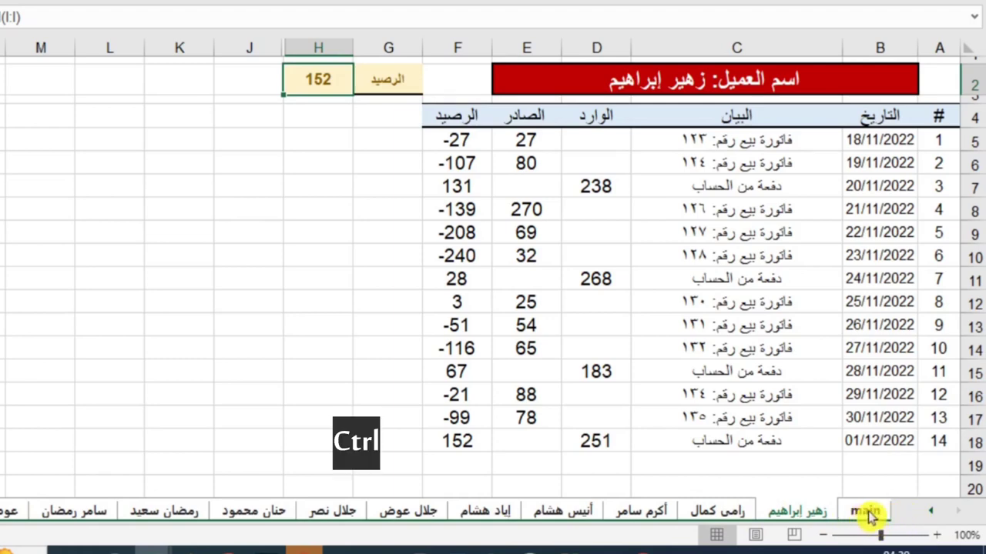
ctrl+click(866, 514)
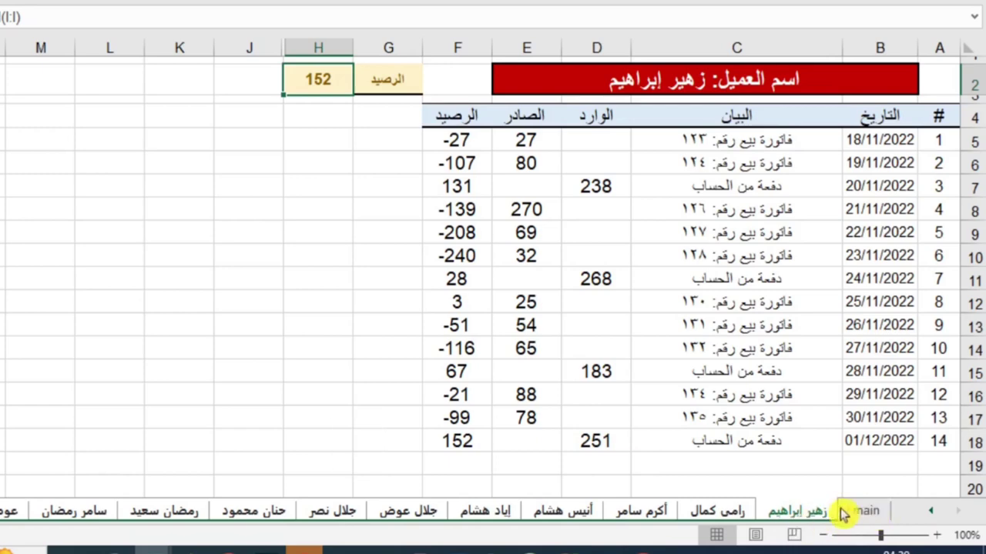
click(807, 518)
Start a HYPERLINK formula in K2 of the grouped customer sheets and open its function arguments.
click(157, 81)
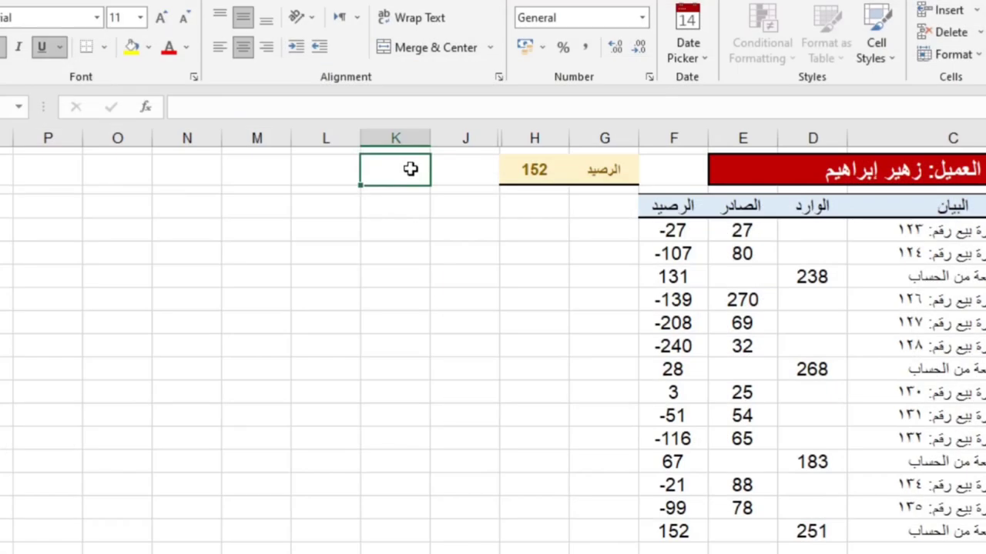
text(=)
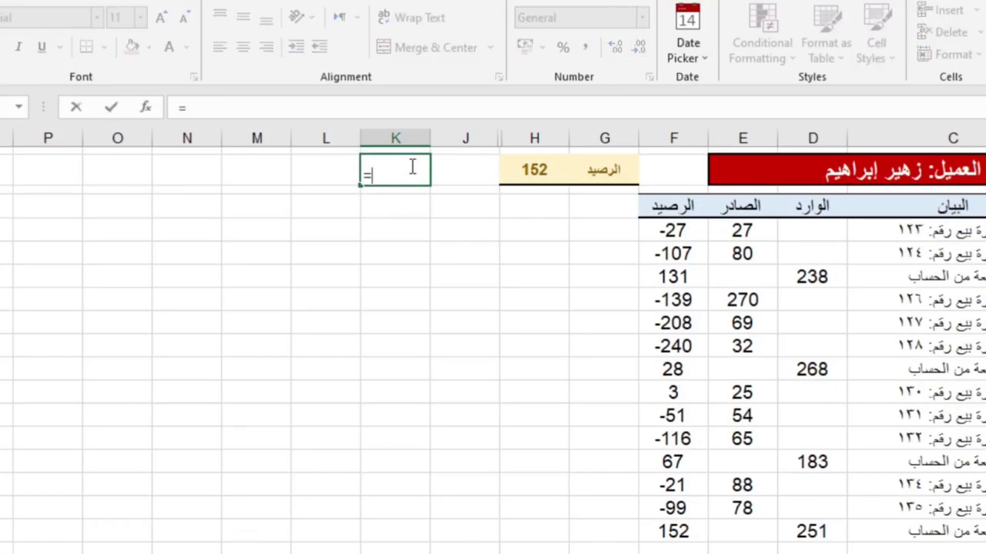
text(hy)
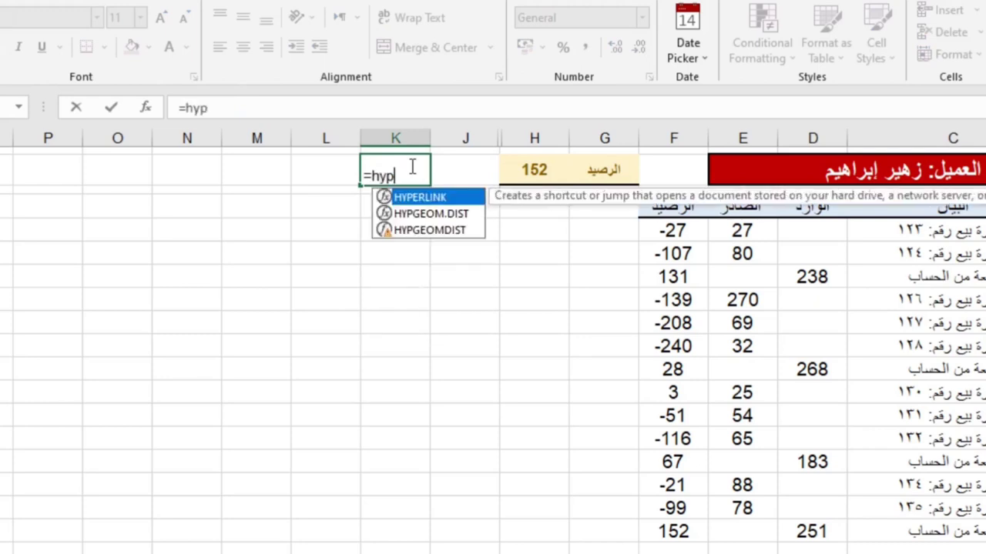
text(p)
double_click(476, 199)
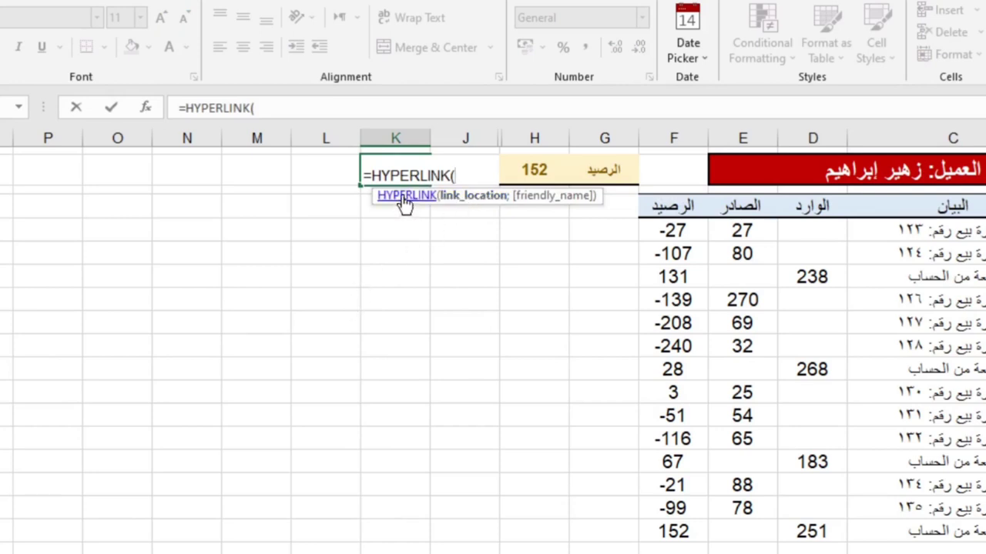
click(146, 108)
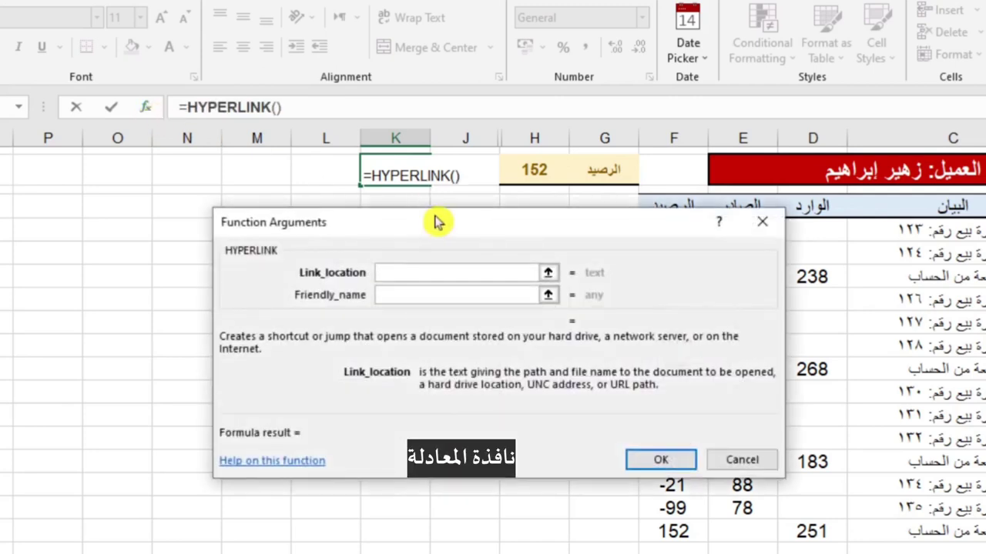
drag(454, 231, 423, 231)
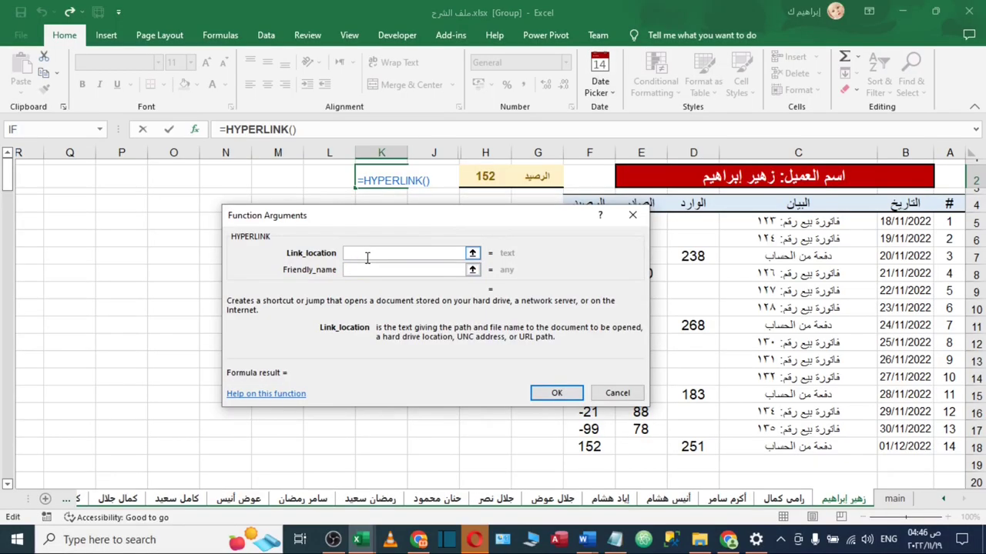
Point the formula's link location at cell G2 of the main sheet.
click(450, 296)
click(893, 502)
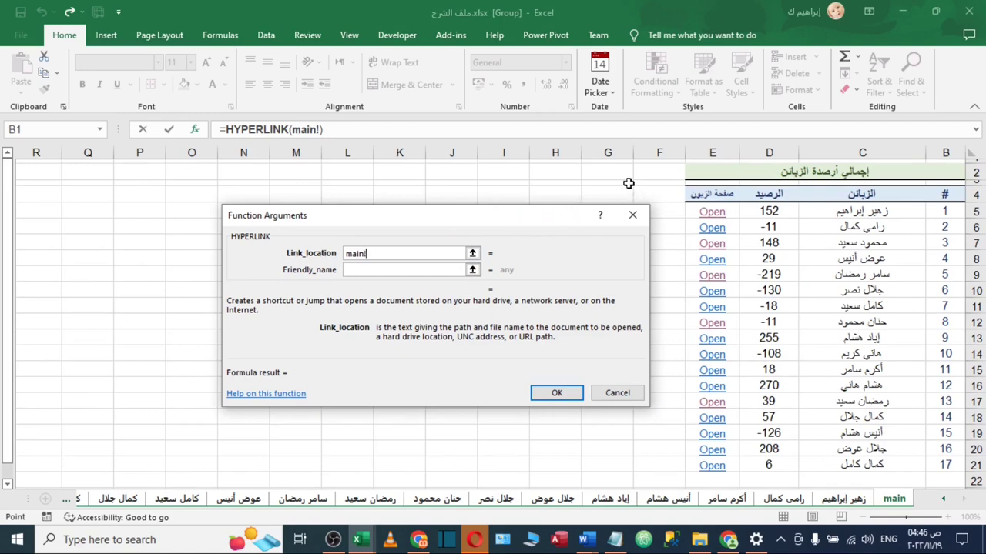
click(614, 178)
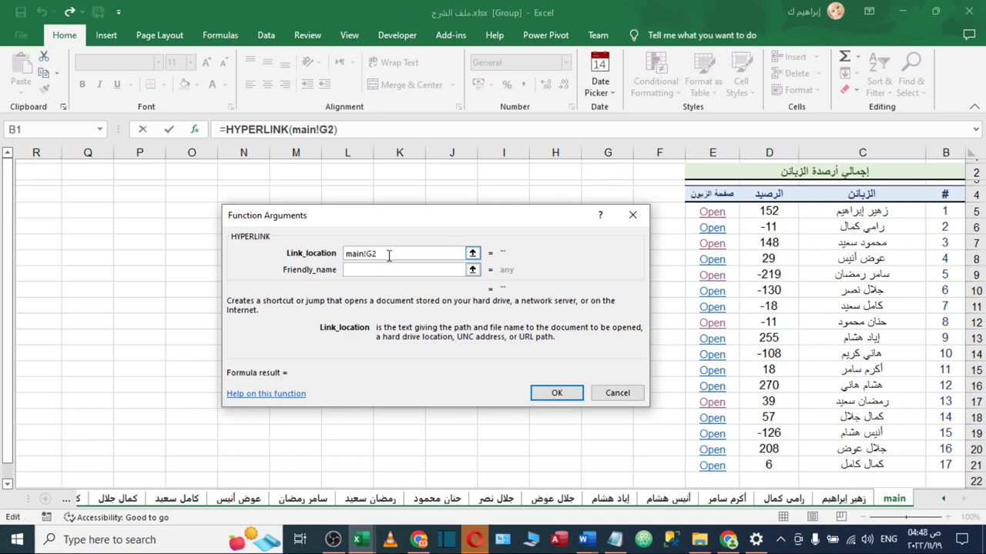
Turn the link location reference into quoted text with a leading hash, making it "#main!G2".
drag(387, 255, 341, 254)
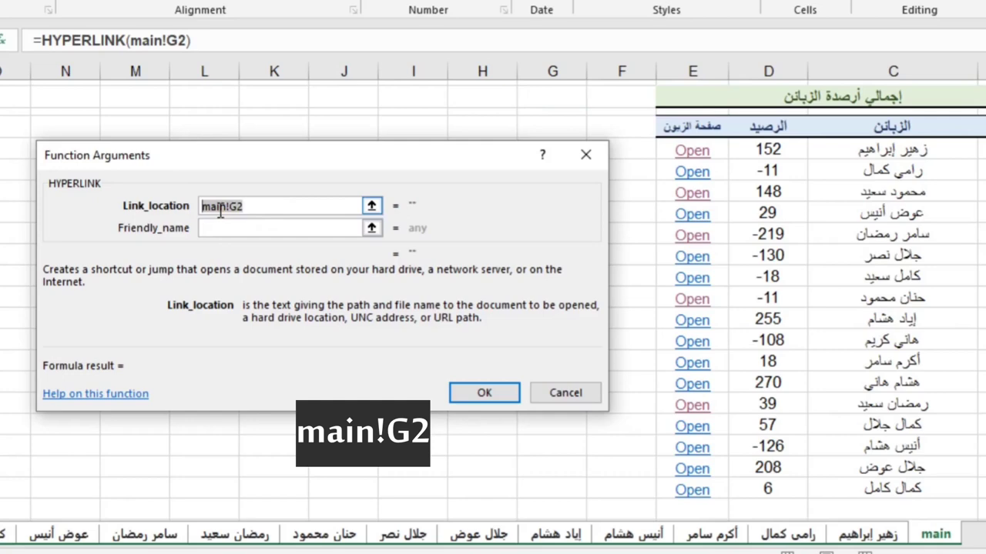
drag(202, 207, 213, 206)
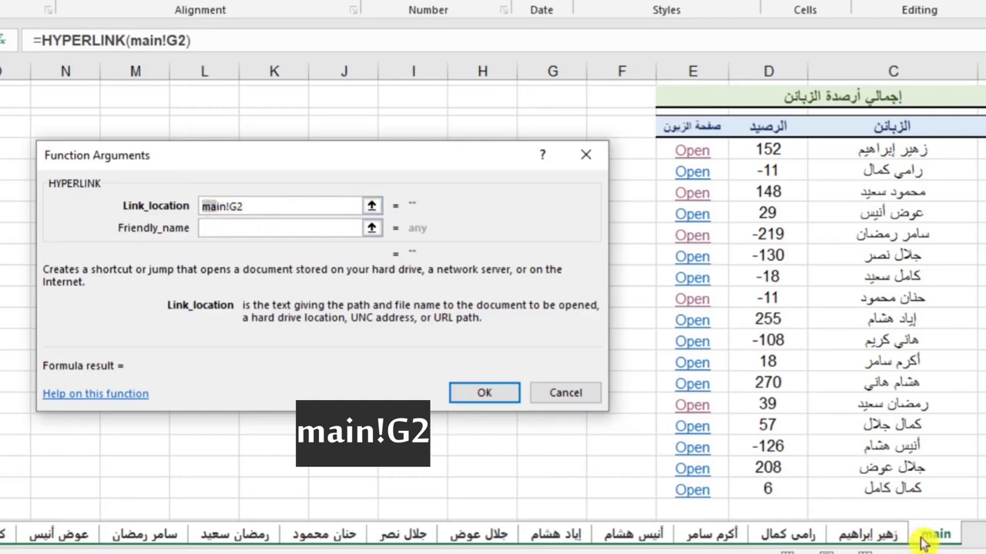
click(238, 207)
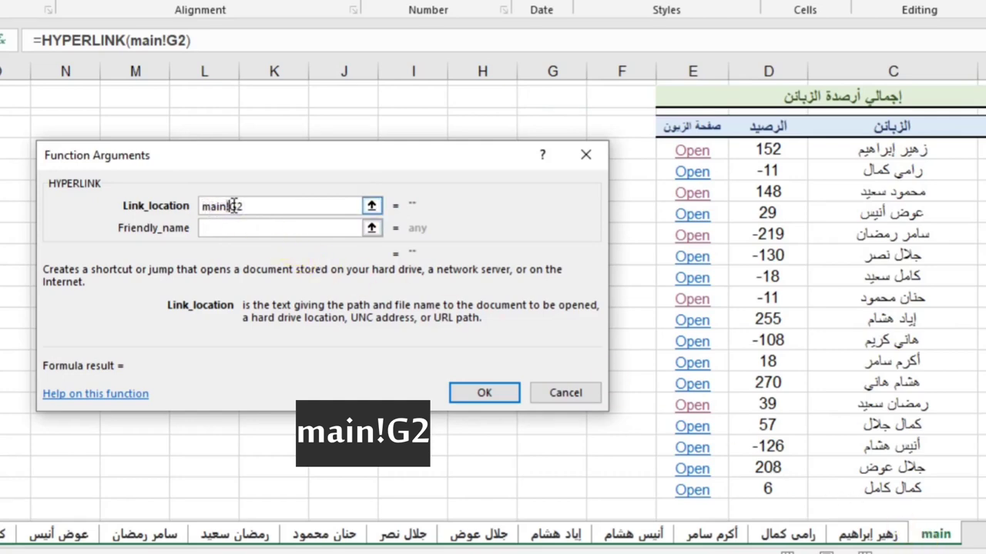
drag(234, 206, 315, 210)
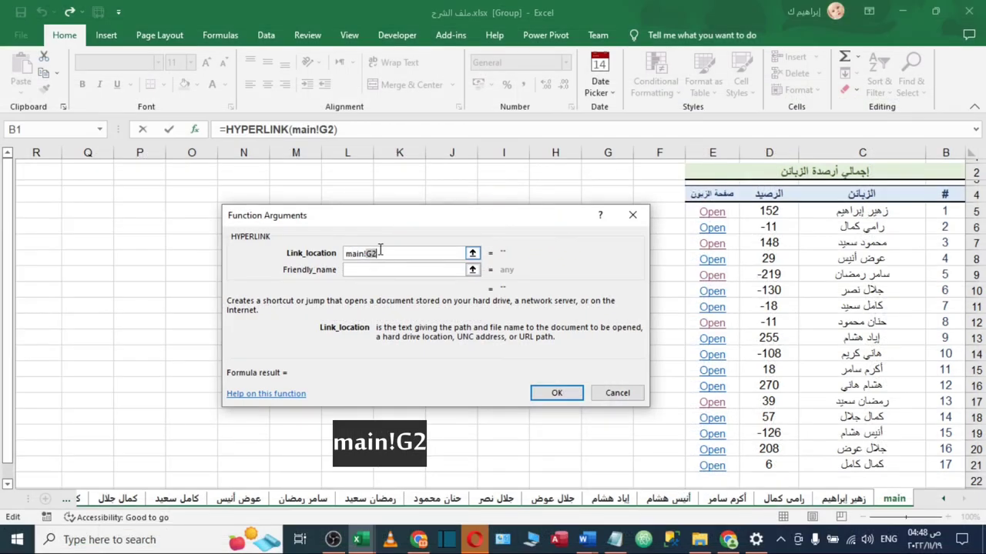
click(346, 254)
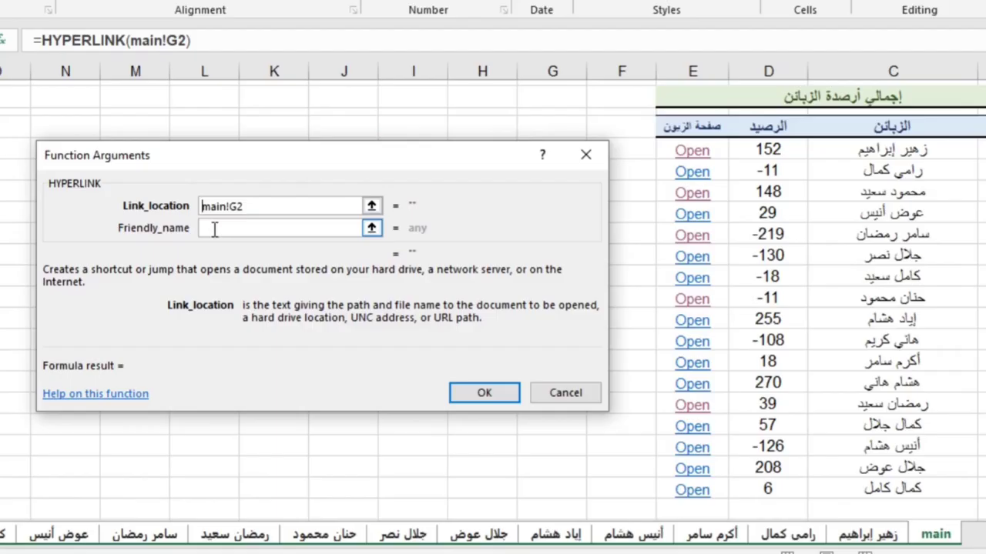
text(")
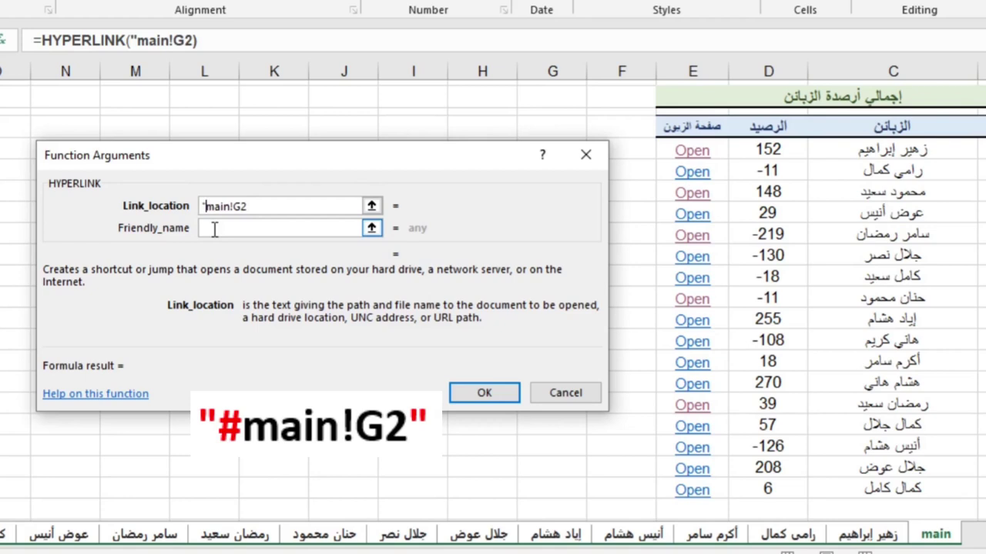
text(#)
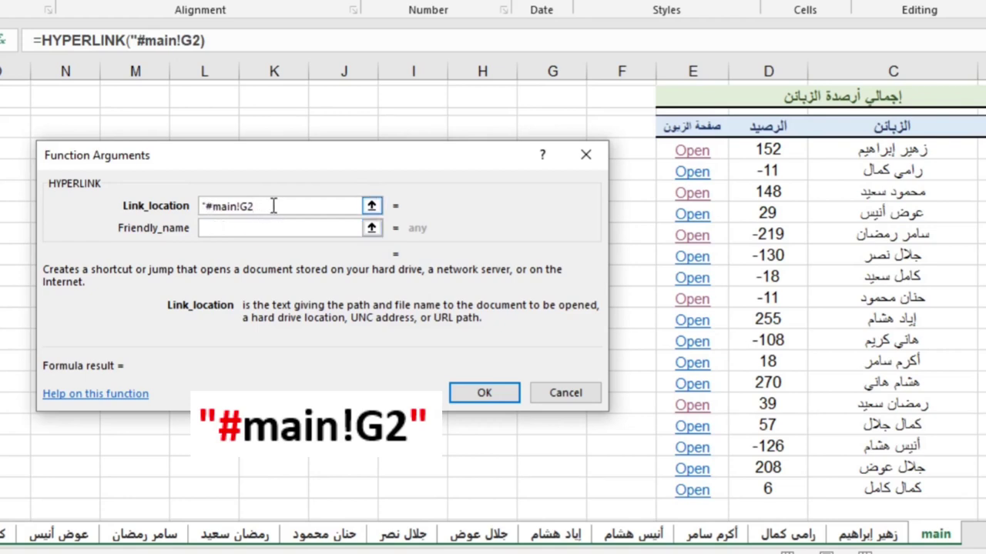
text(")
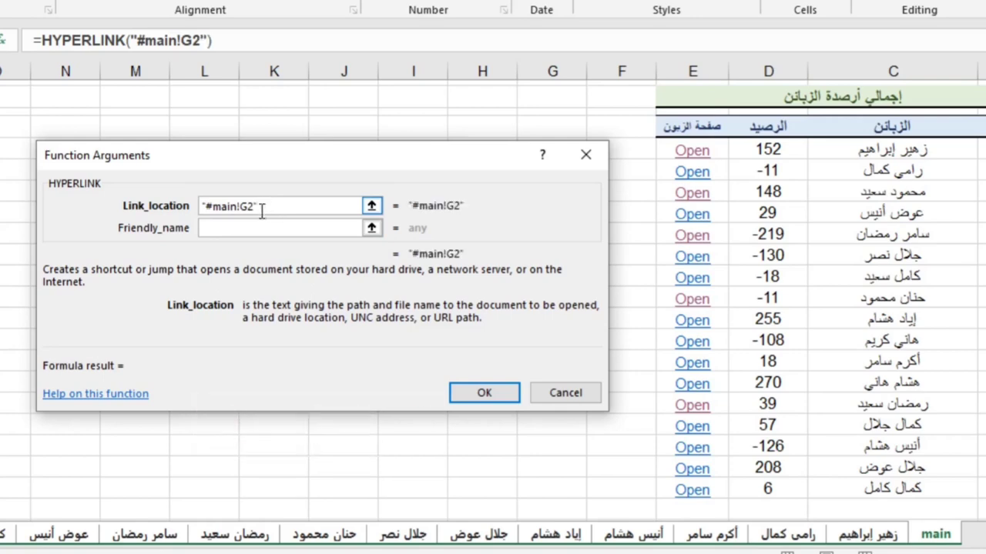
Set the link's friendly name to الرئيسية and accept the formula.
click(220, 228)
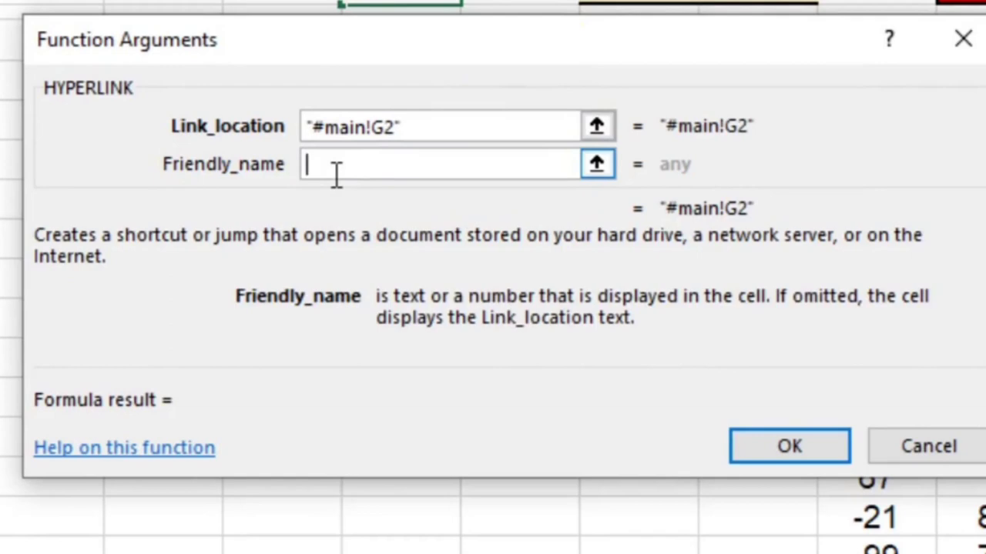
text(الرئيسية)
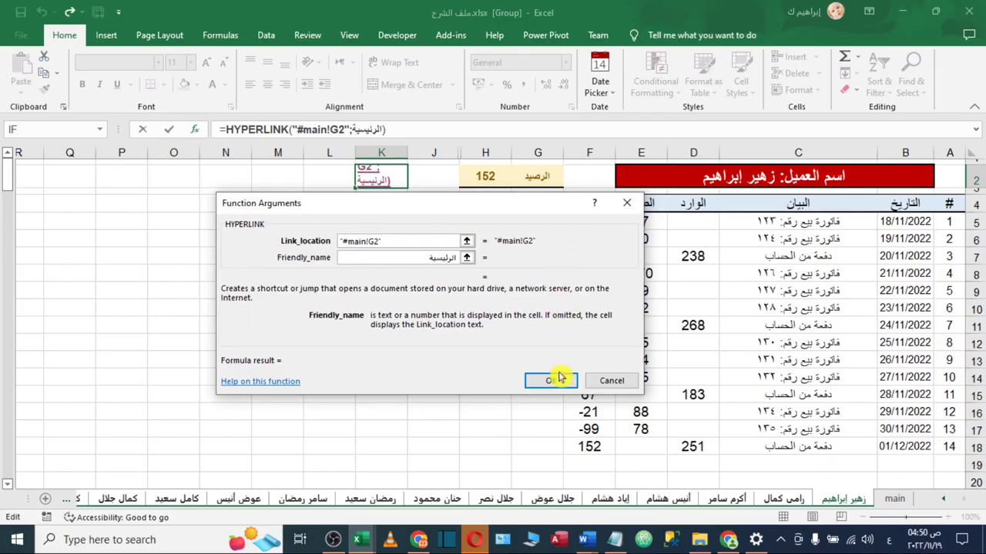
click(789, 446)
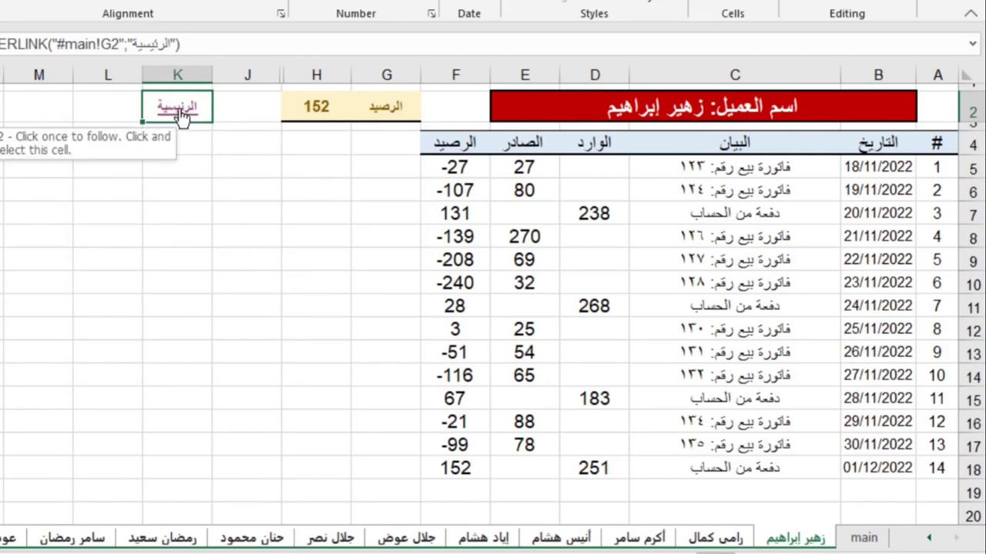
Test the الرئيسية link in K2 and check for it on several customer sheets, returning to main through customer 13's link.
click(179, 115)
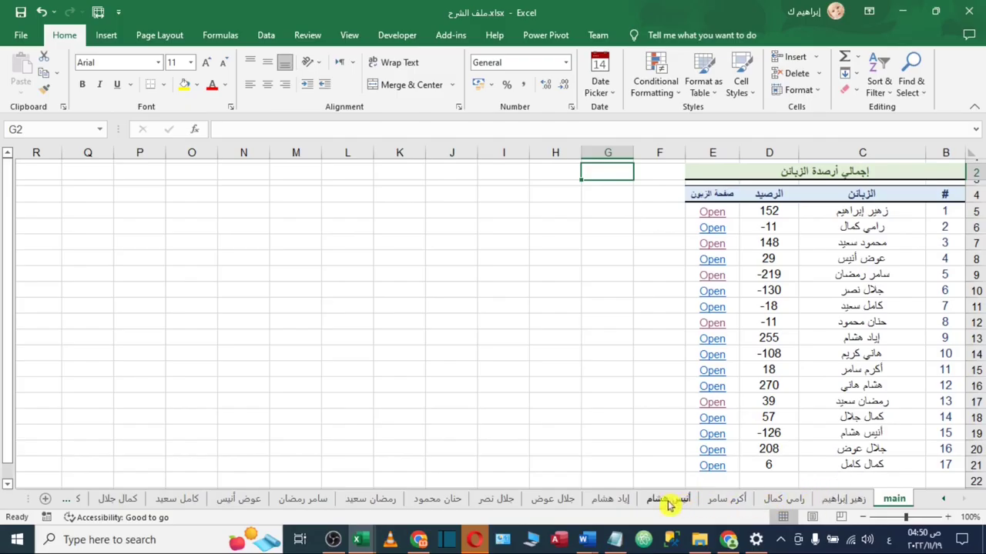
click(558, 537)
click(593, 501)
click(501, 501)
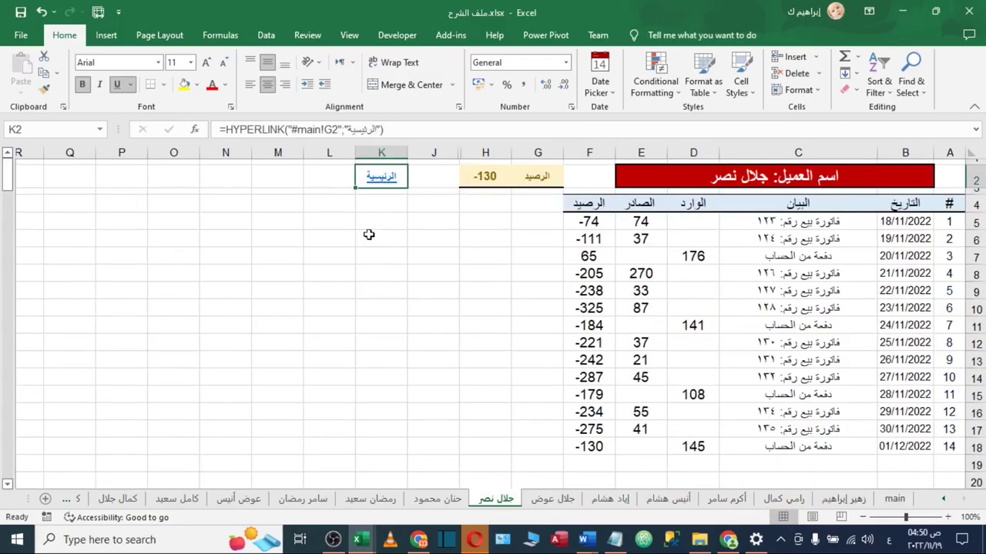
click(307, 499)
click(243, 499)
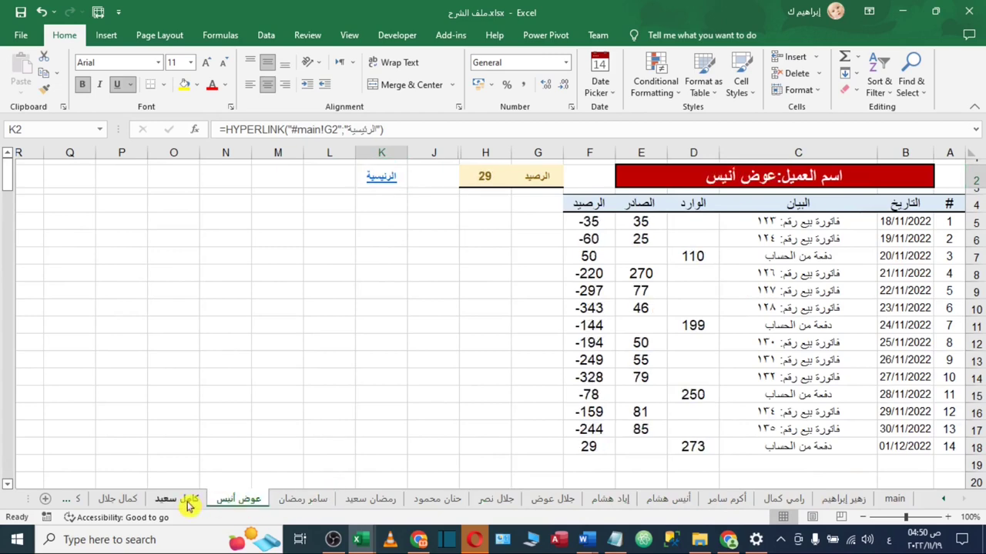
click(181, 499)
click(307, 499)
click(371, 499)
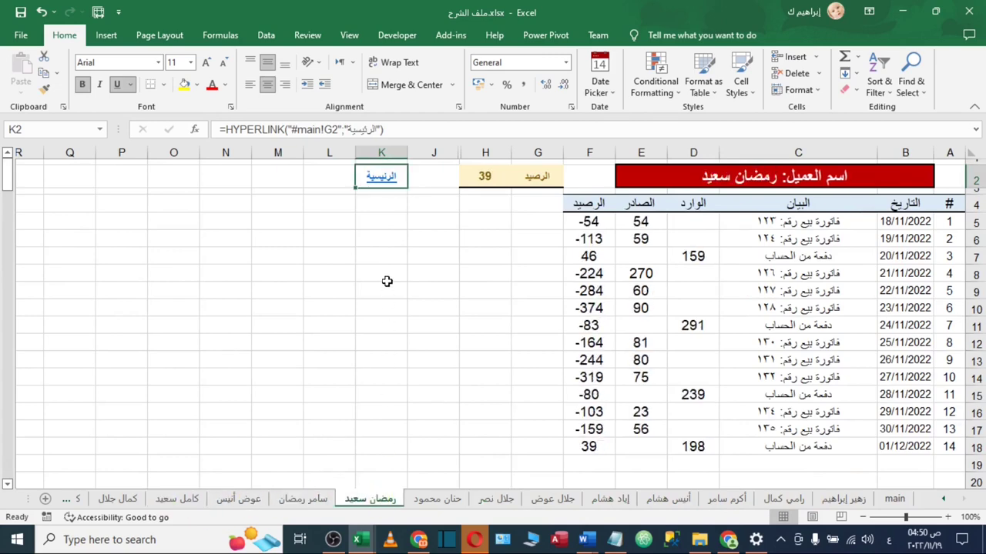
click(382, 177)
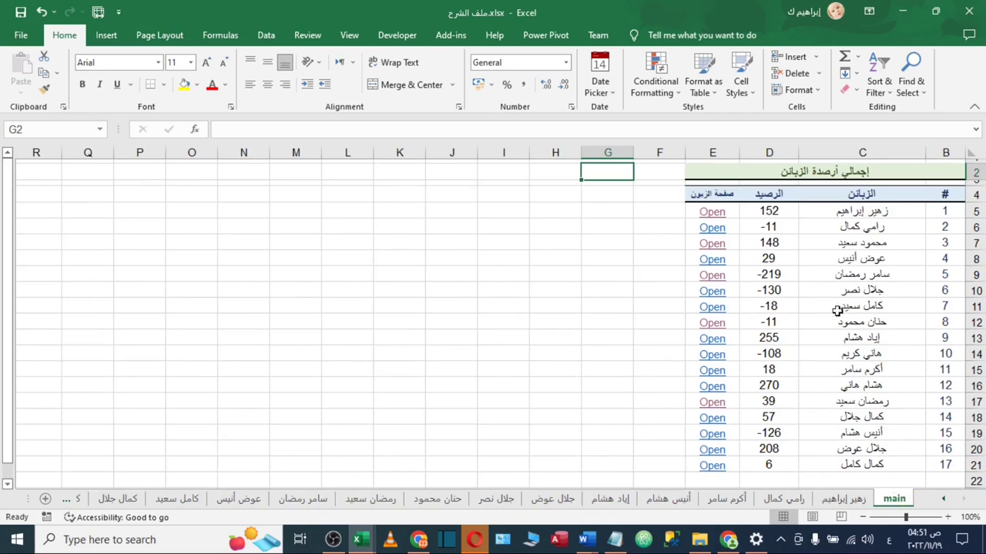
Test the Open links of customers 4 and 16, returning to the main sheet each time through the الرئيسية link.
click(847, 259)
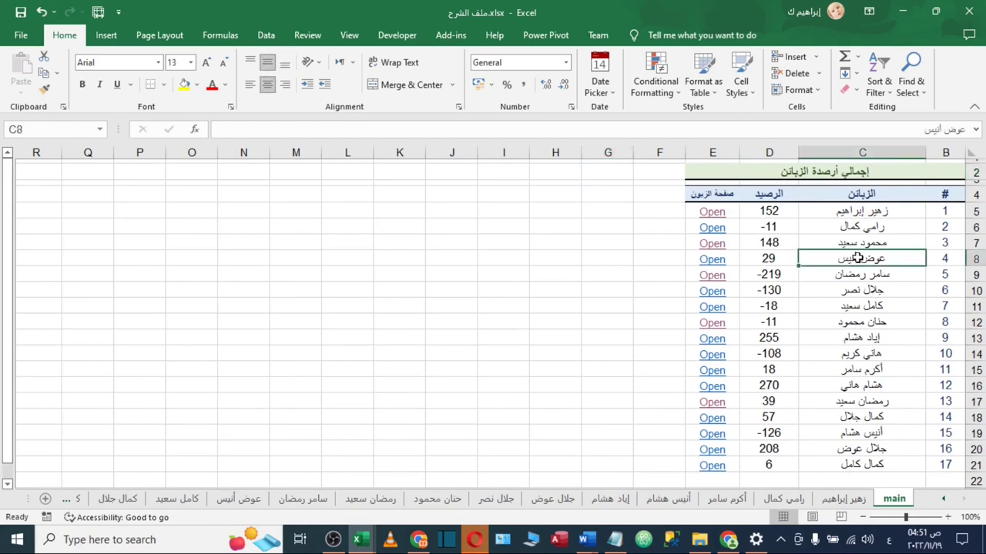
click(714, 261)
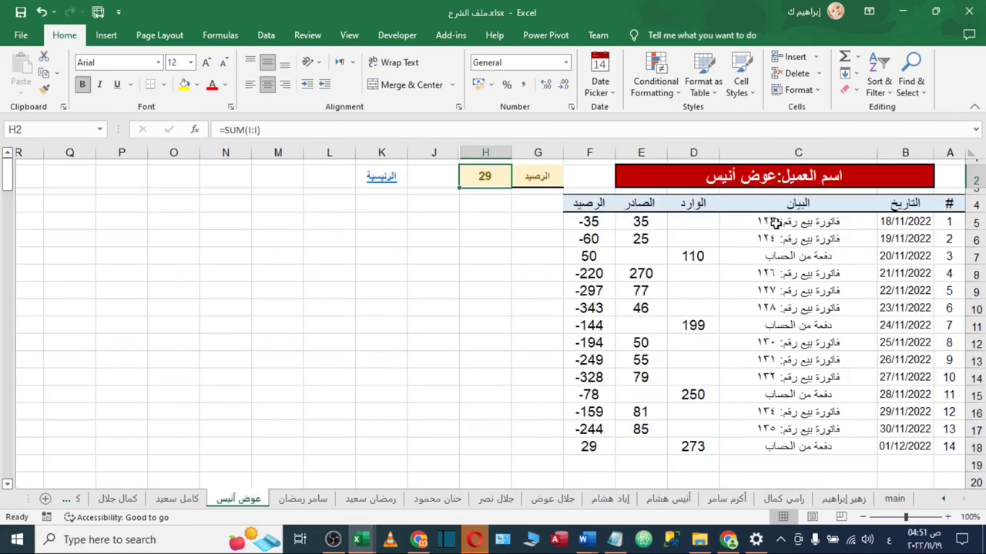
click(383, 181)
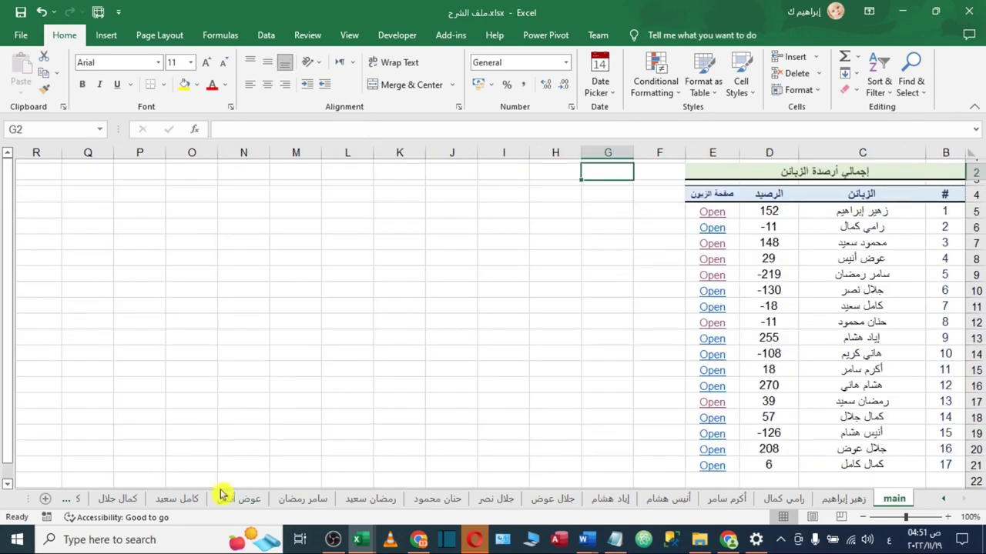
click(714, 454)
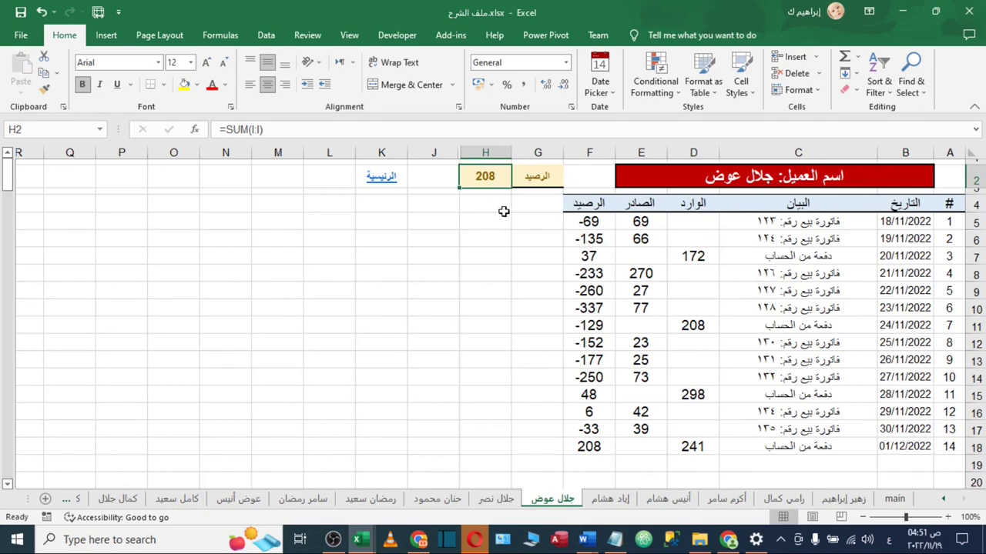
click(386, 182)
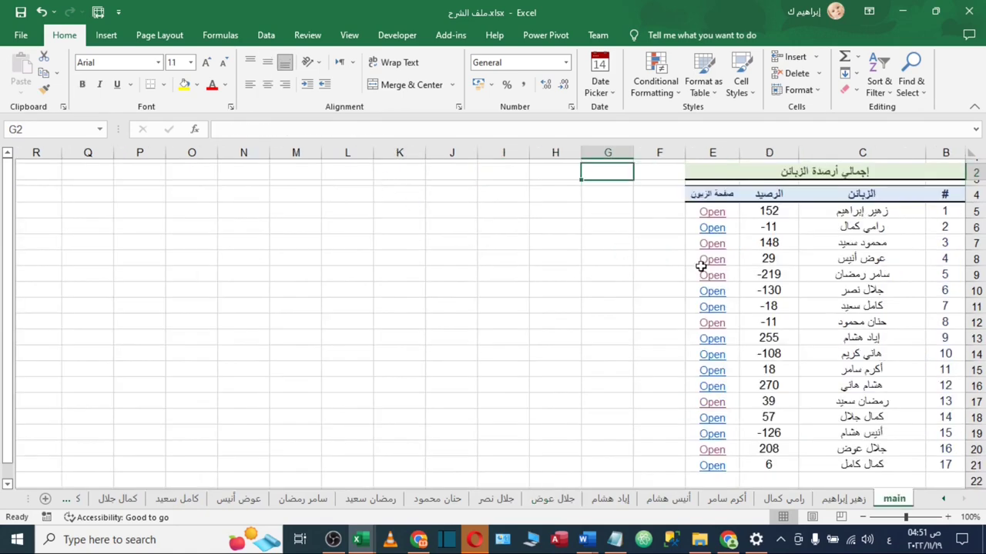